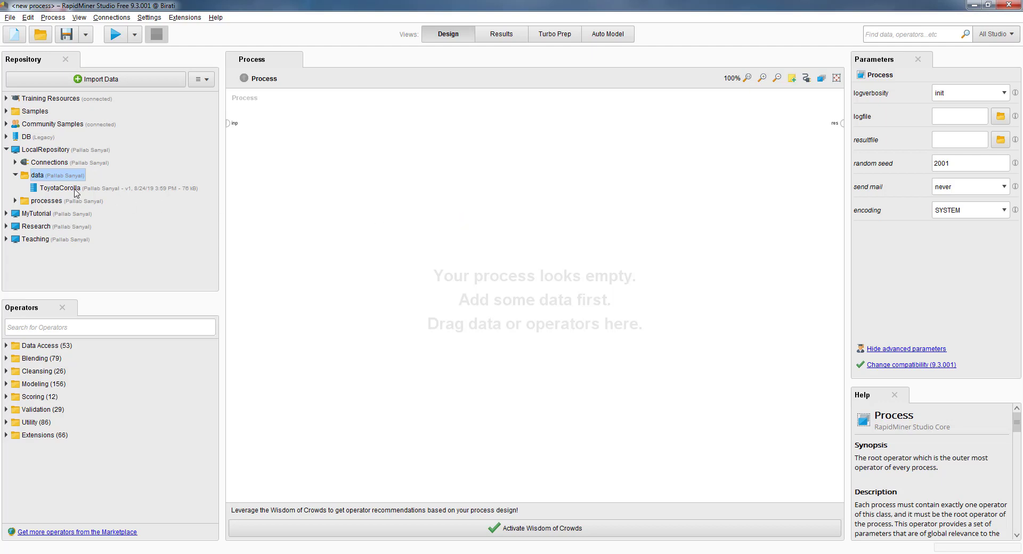
Open the ToyotaCorolla data set from the local repository's data folder and look over its rows and columns
mouse_move(74, 193)
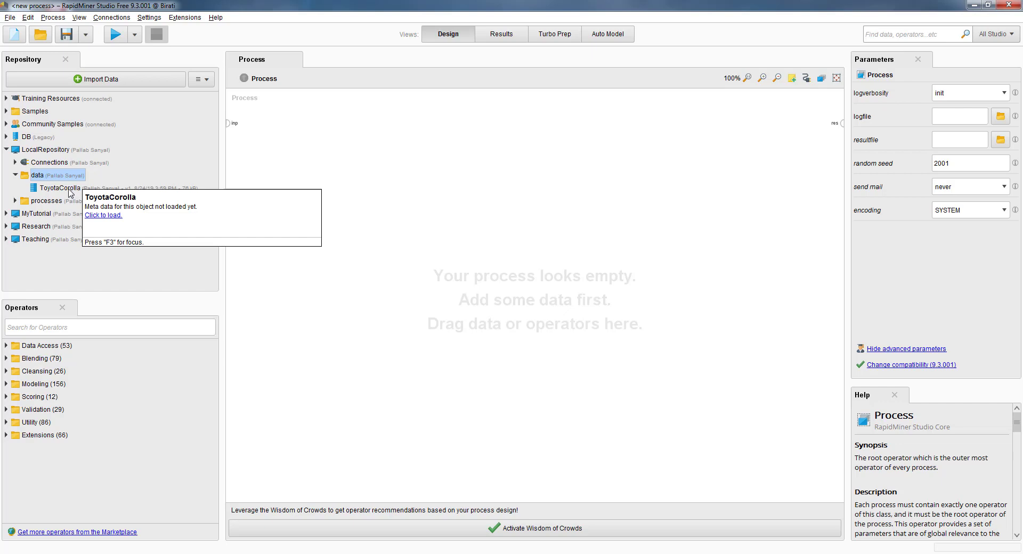
double_click(69, 190)
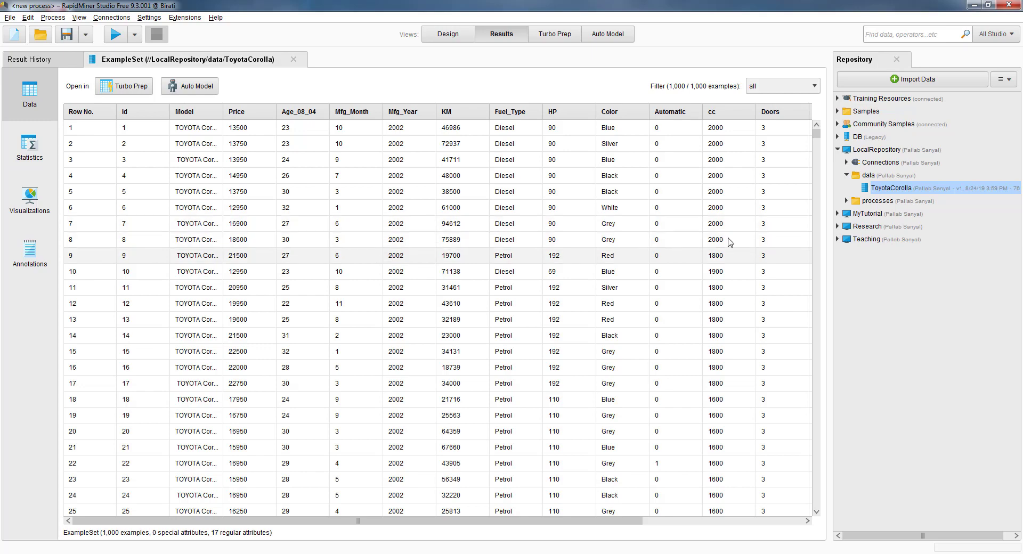
mouse_move(816, 138)
mouse_down()
mouse_move(813, 510)
mouse_move(816, 133)
mouse_up()
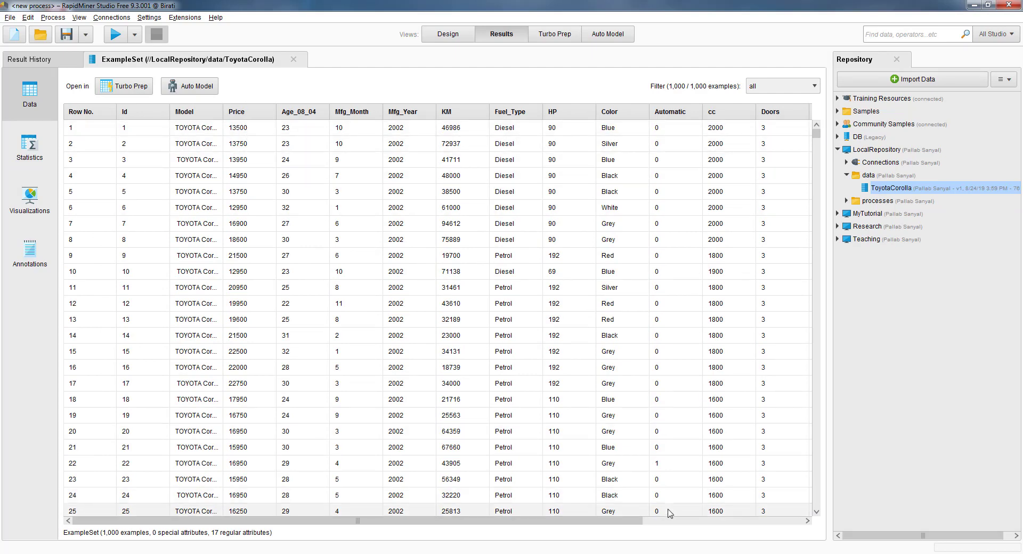
mouse_move(635, 526)
mouse_down()
mouse_move(760, 522)
mouse_move(622, 524)
mouse_up()
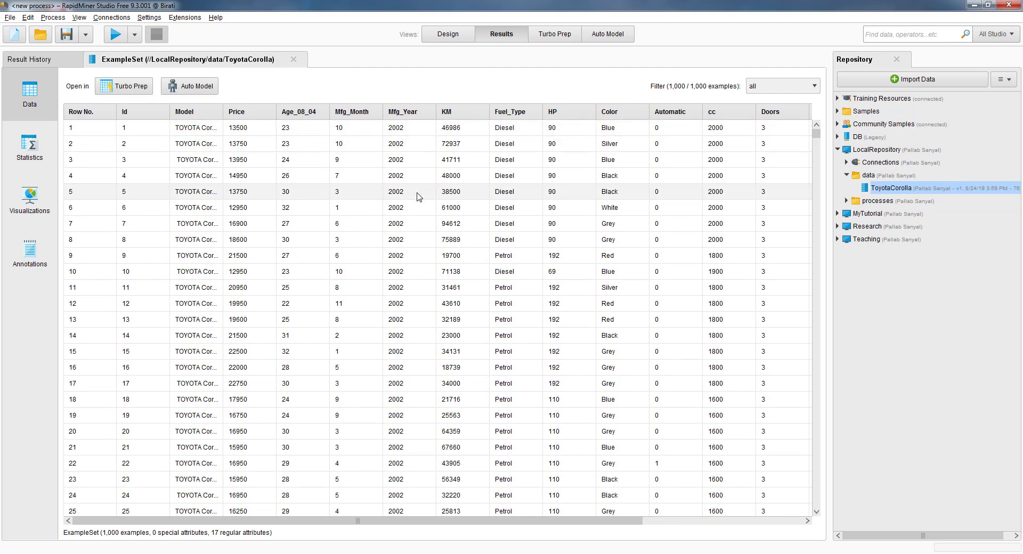
Examine the data set's attribute statistics, including the detailed nominal values of Fuel_Type
click(30, 149)
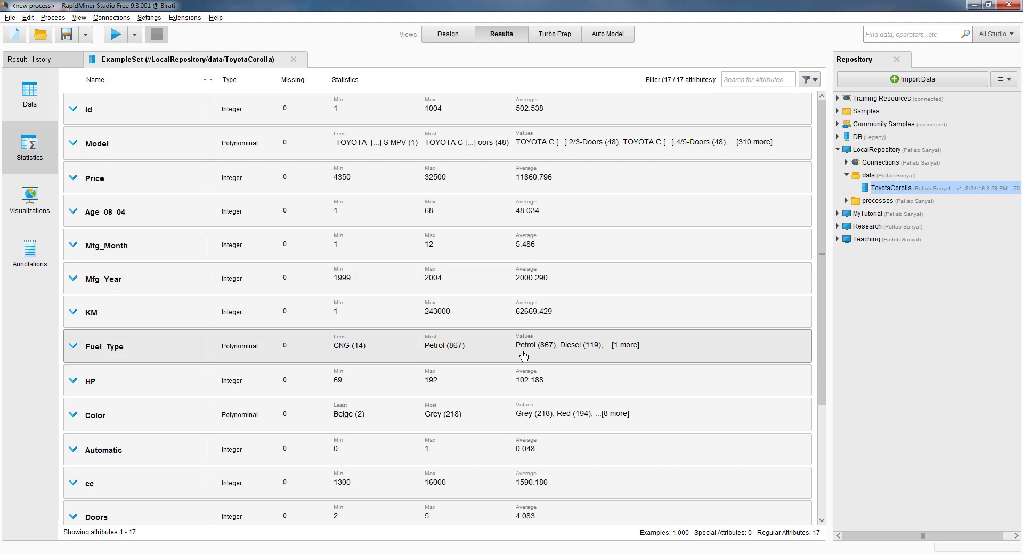
click(626, 349)
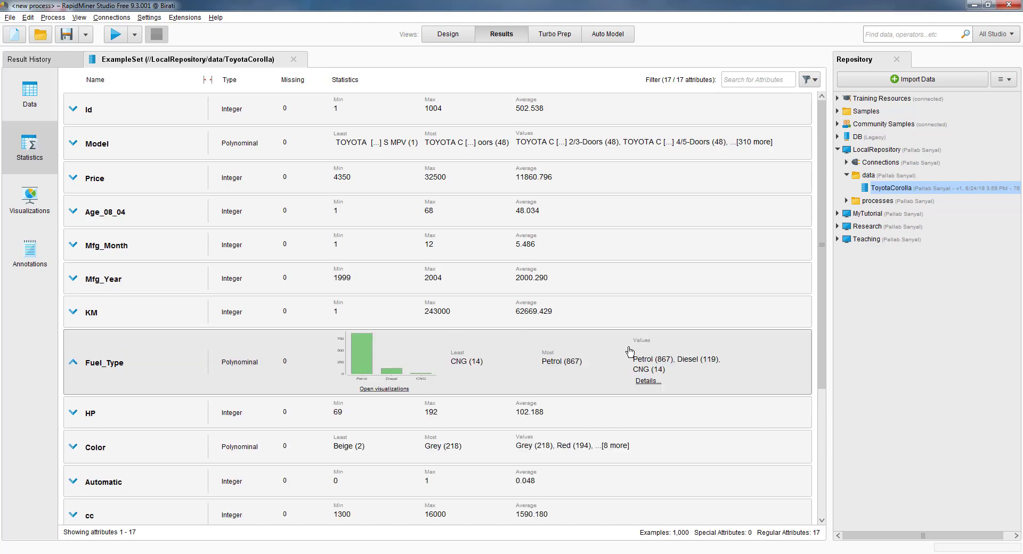
click(660, 382)
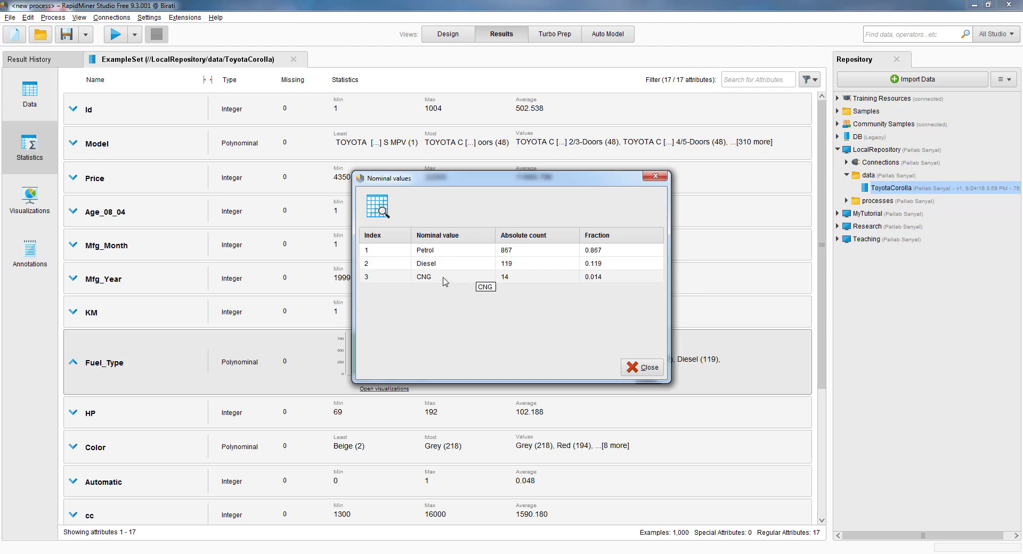
drag(461, 181, 451, 246)
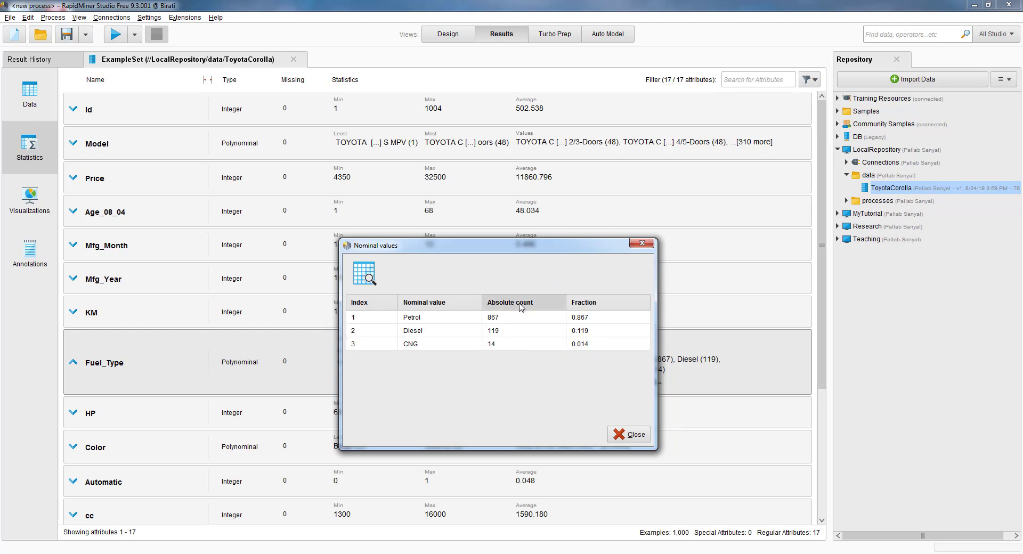
click(629, 435)
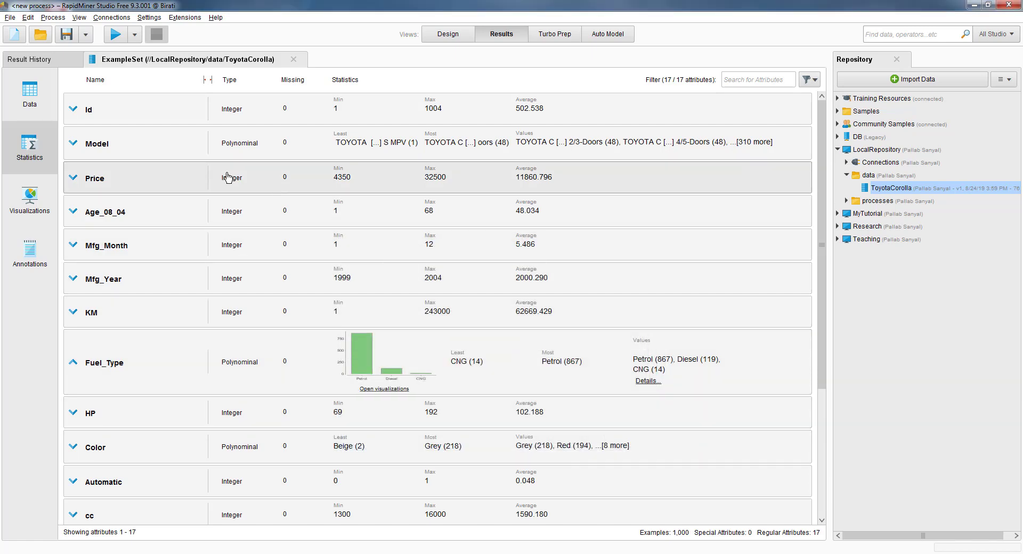
Build a process in the design view that feeds the ToyotaCorolla data through an Aggregate operator to the result port
click(447, 35)
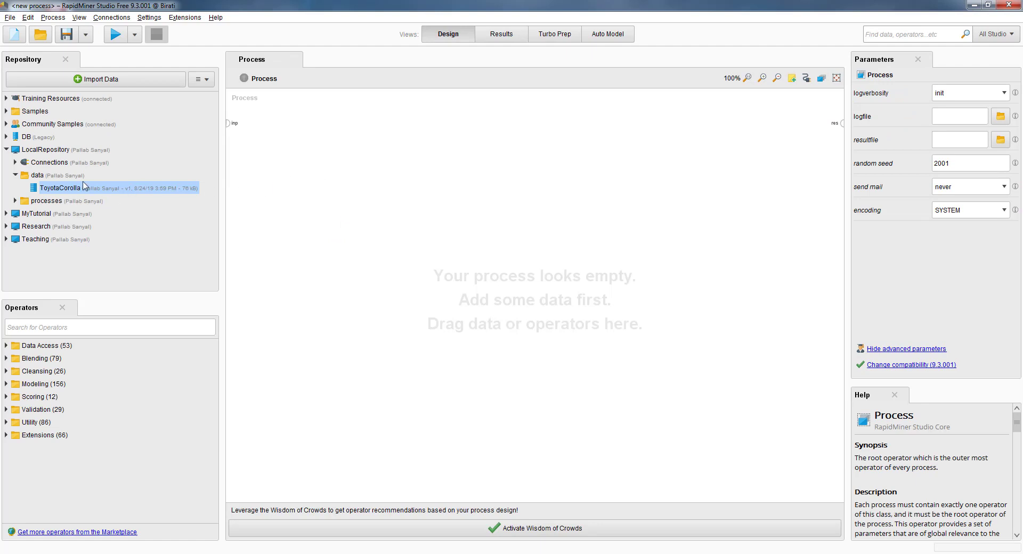
drag(62, 190, 299, 153)
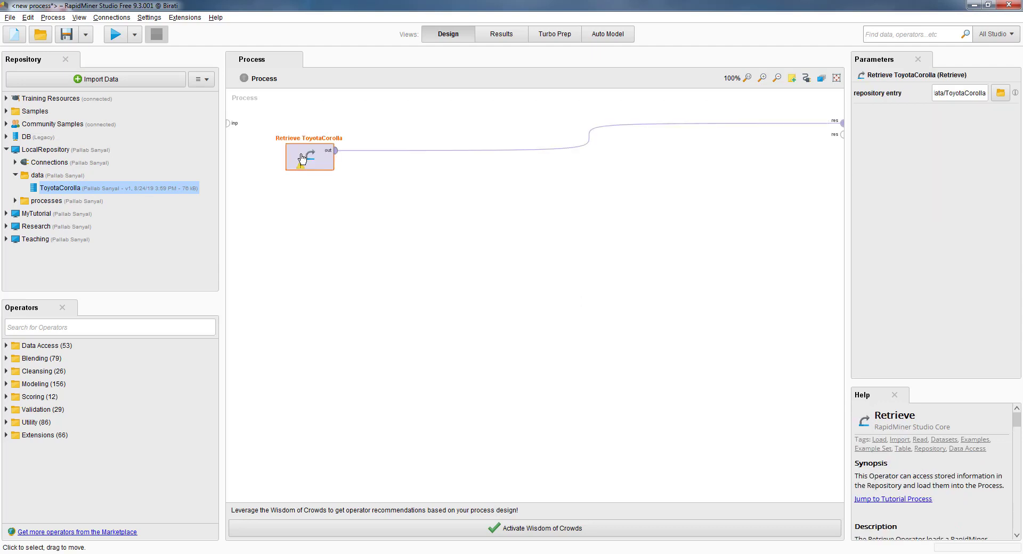
click(41, 328)
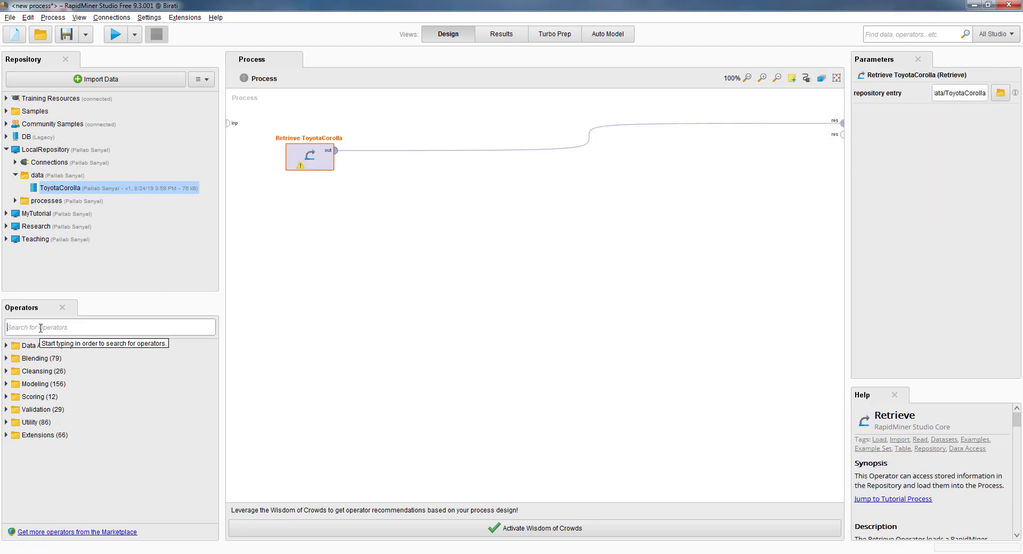
text(aggre)
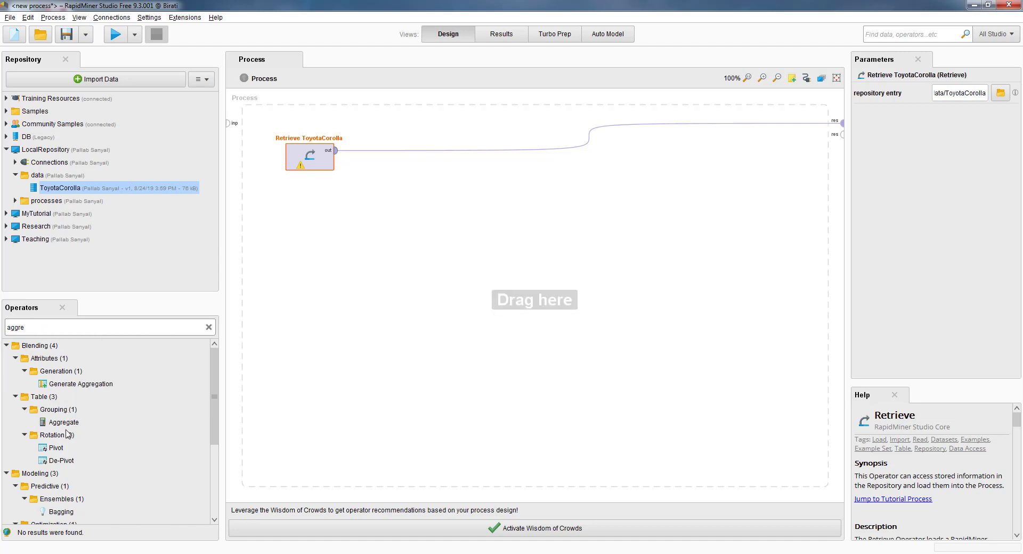
drag(58, 425, 429, 156)
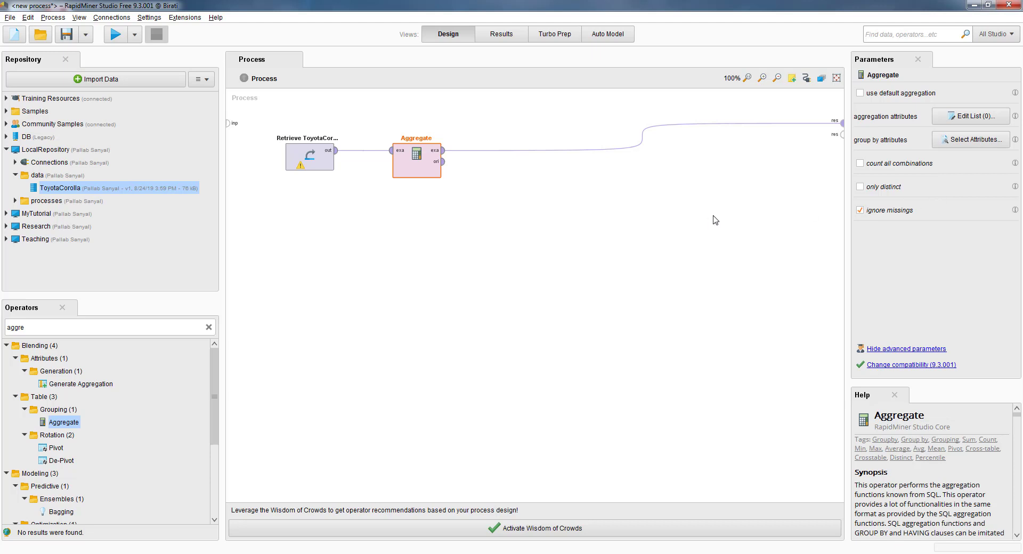
Set Fuel_Type as the group-by attribute of the Aggregate operator
click(967, 142)
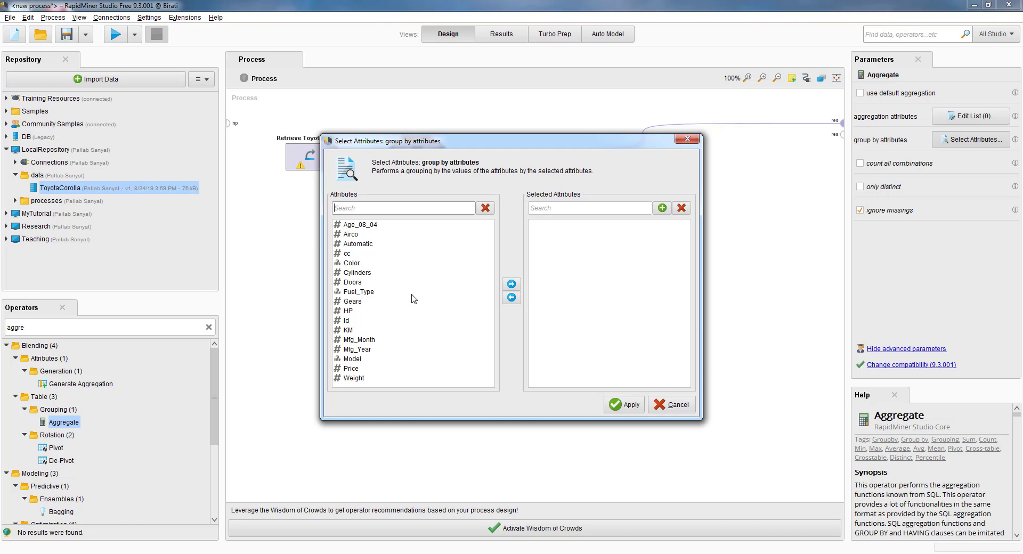
click(353, 294)
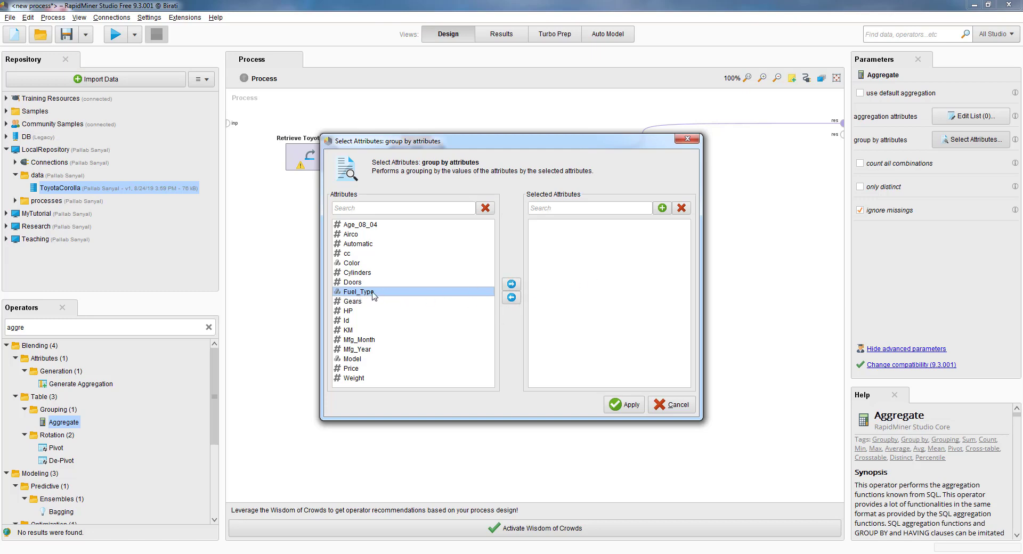
click(511, 284)
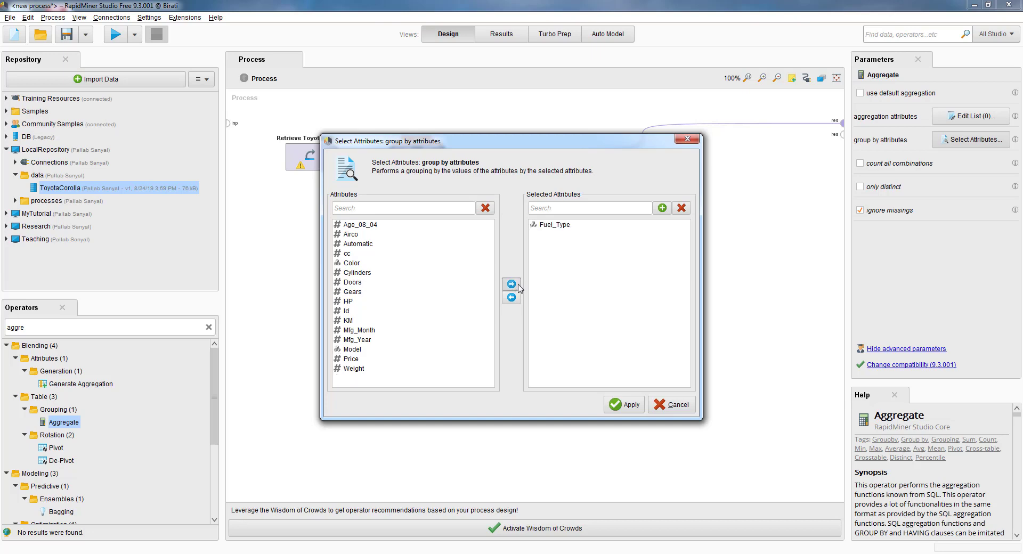
click(629, 404)
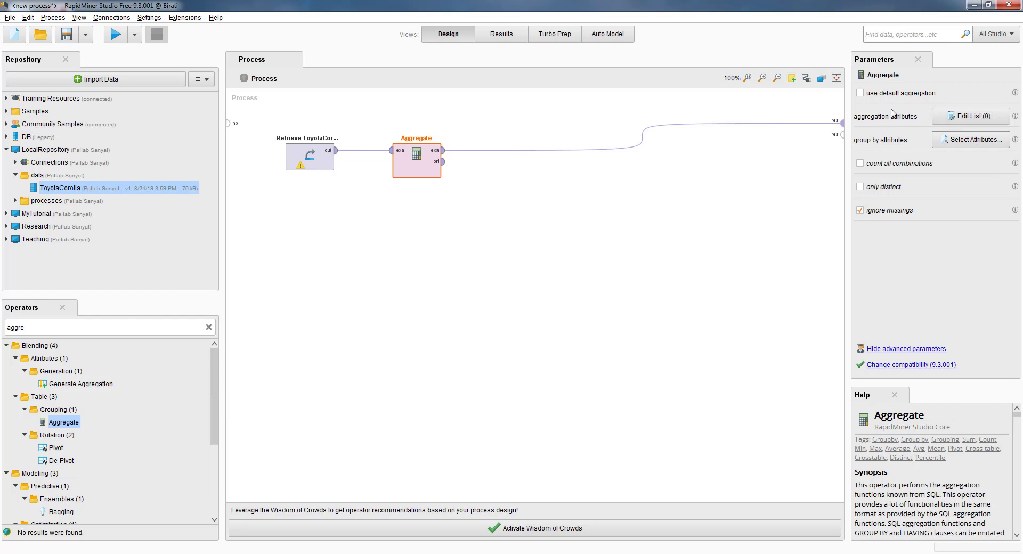
Add Price as the aggregation attribute with the average function and apply the list
click(961, 121)
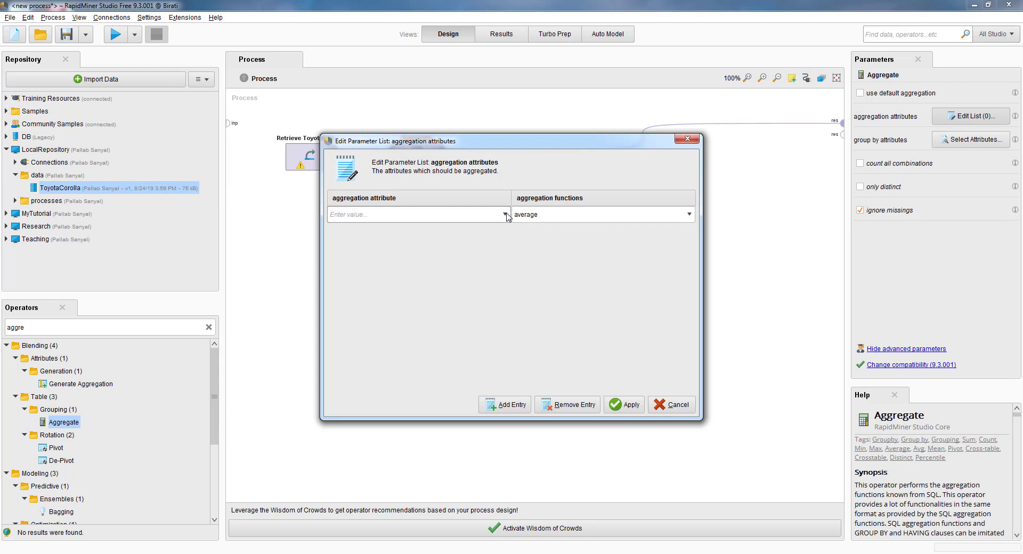
click(506, 215)
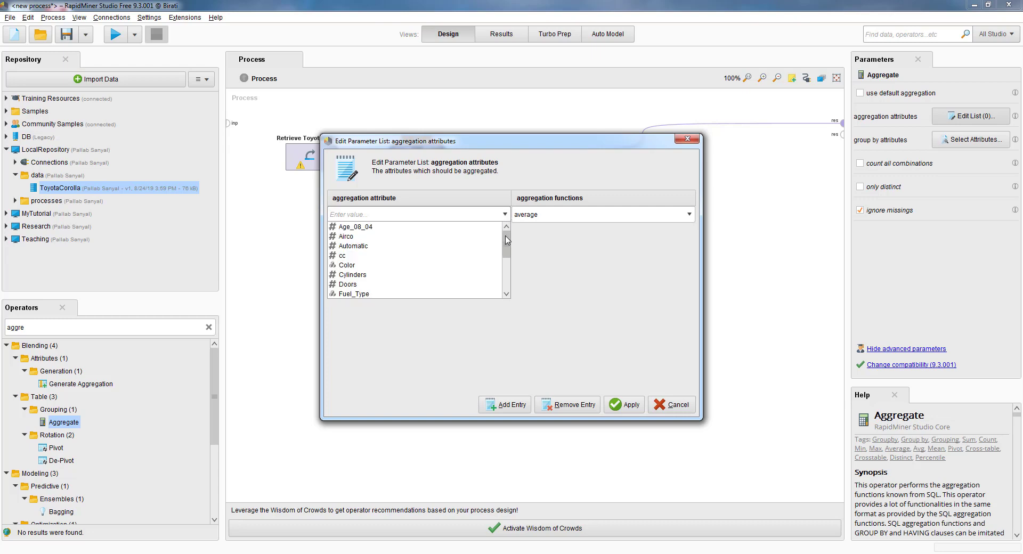
scroll(373, 272, down, 3)
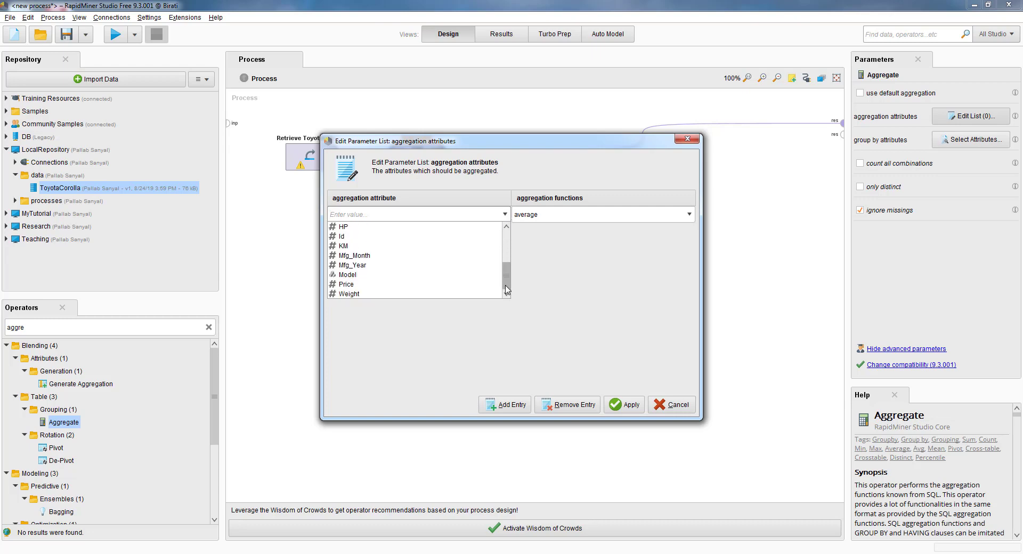
click(365, 285)
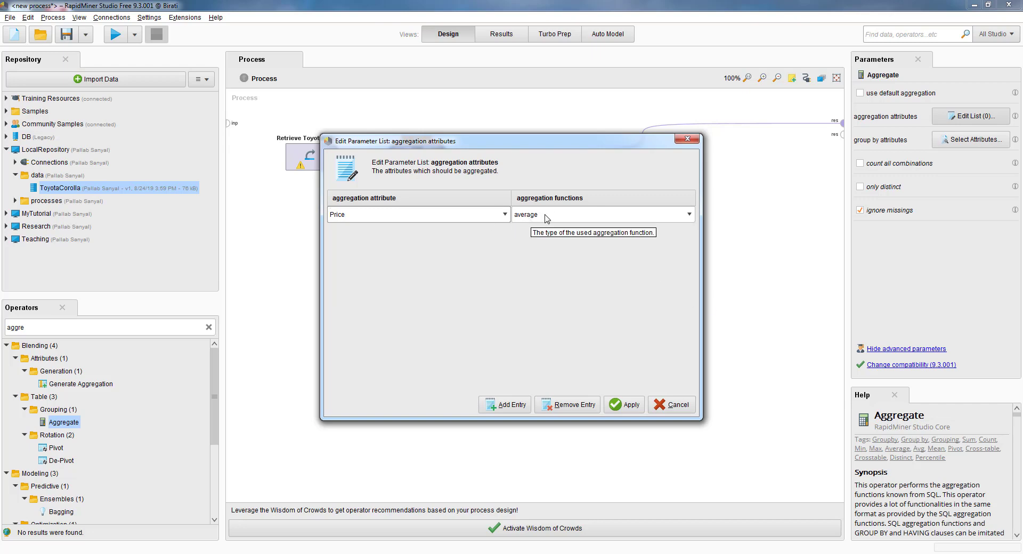
click(690, 214)
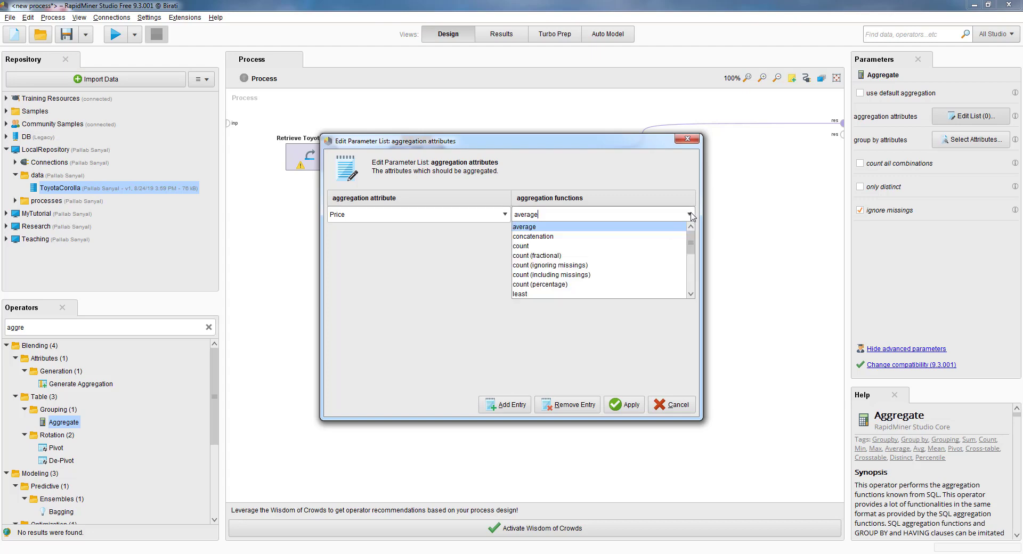
mouse_move(693, 242)
mouse_down()
mouse_move(692, 273)
mouse_move(692, 228)
mouse_up()
click(469, 253)
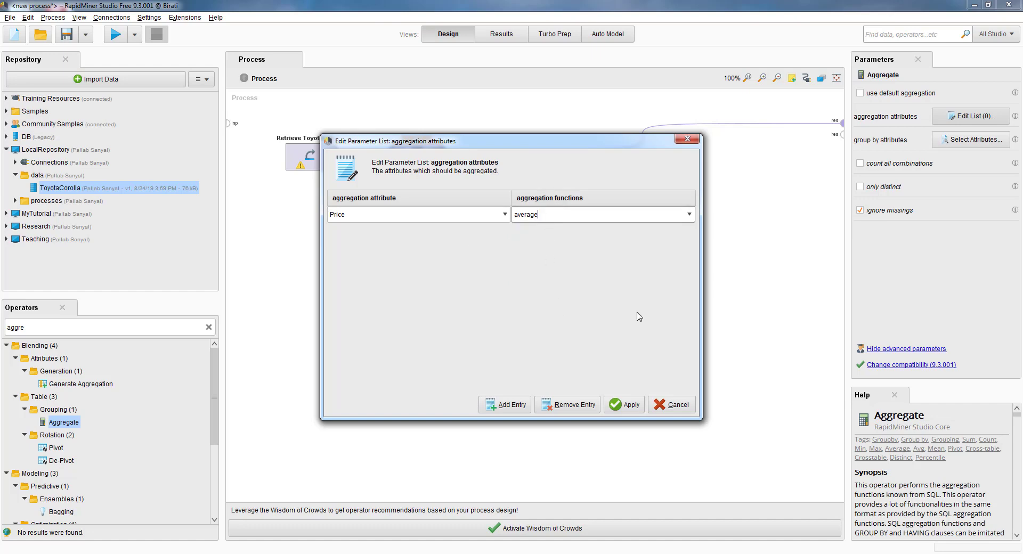
click(629, 404)
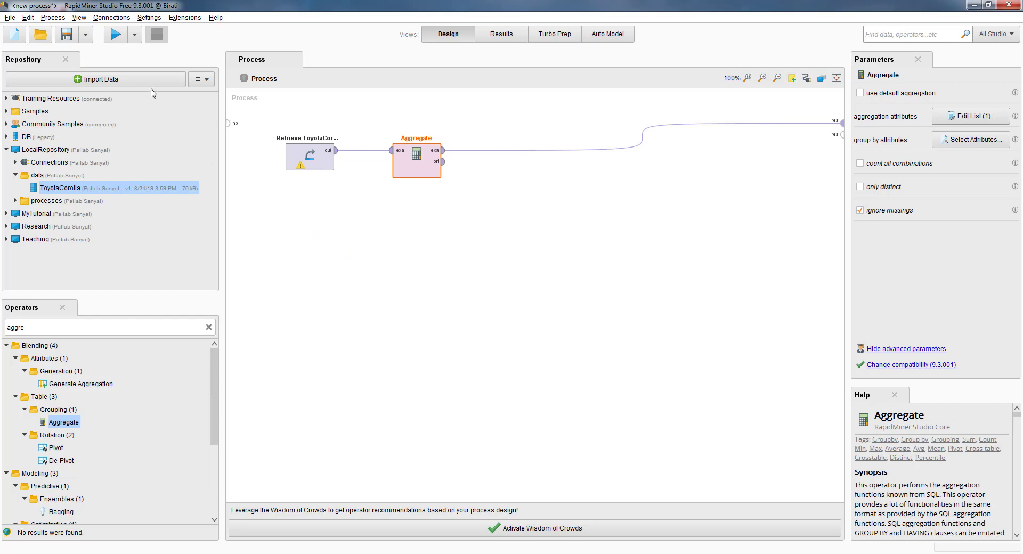
Run the process and inspect the average price for each fuel type in the visualization of the aggregated results
click(115, 35)
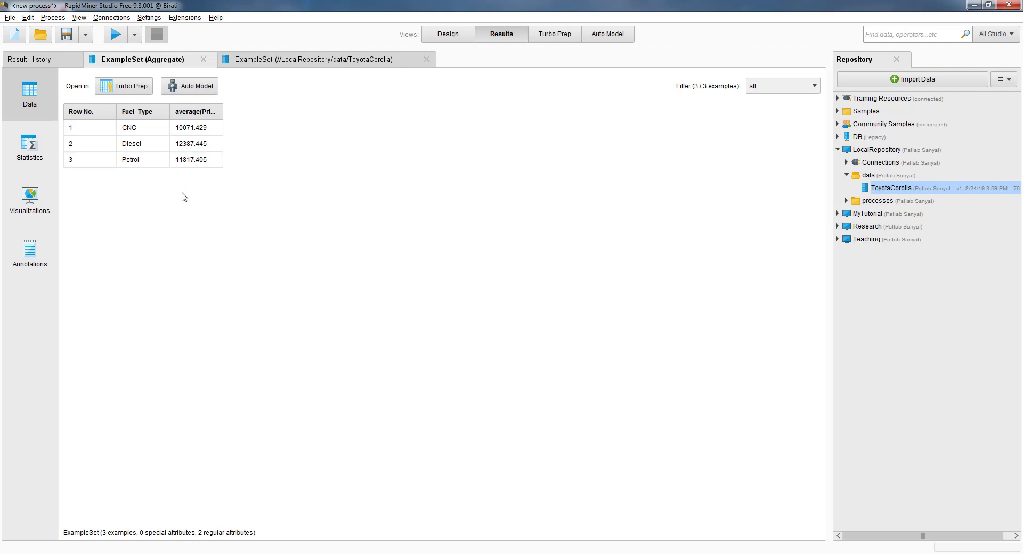
click(32, 197)
mouse_move(388, 263)
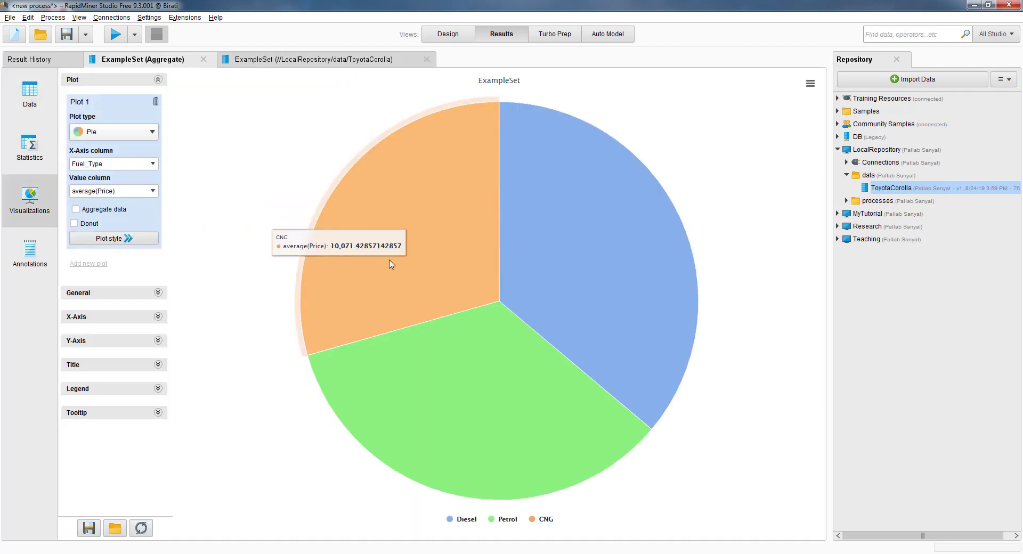
mouse_move(526, 222)
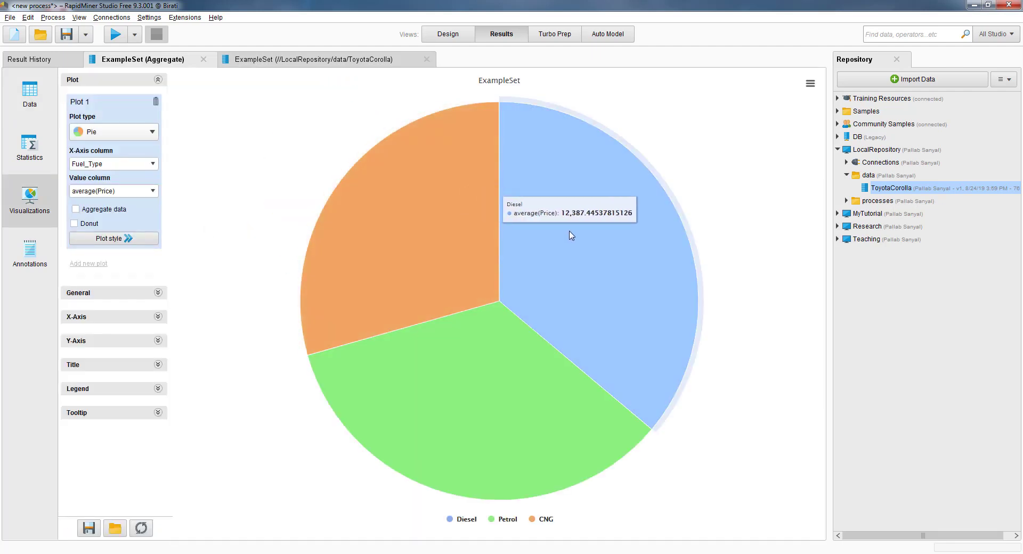
mouse_move(418, 246)
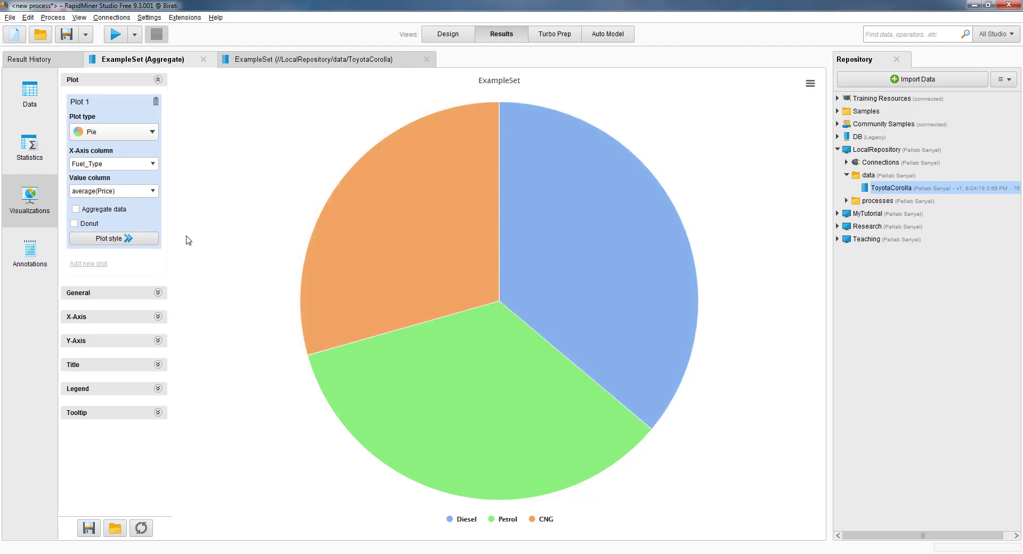
Change the plot type to Bar (Column) and inspect the average price bar of each fuel type
click(152, 134)
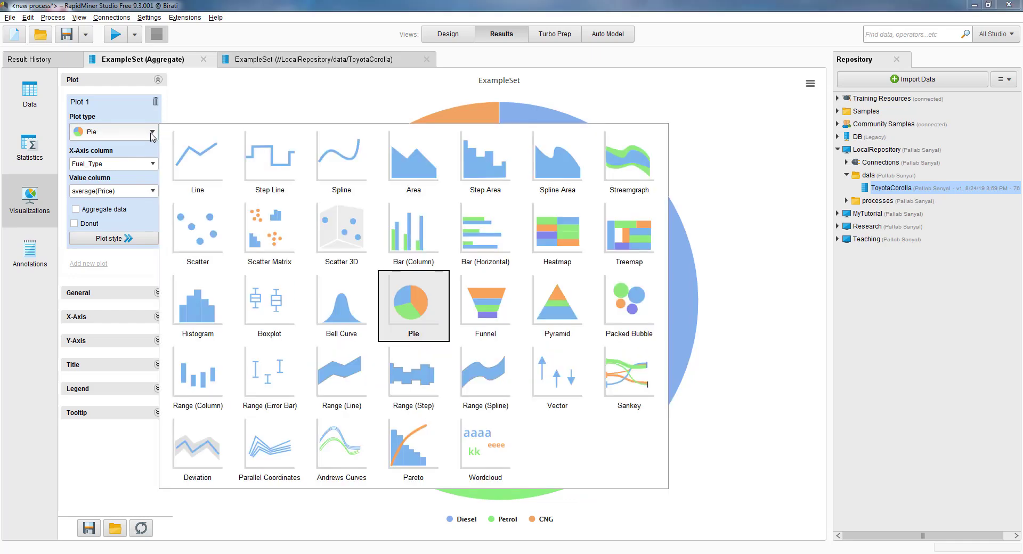
click(415, 236)
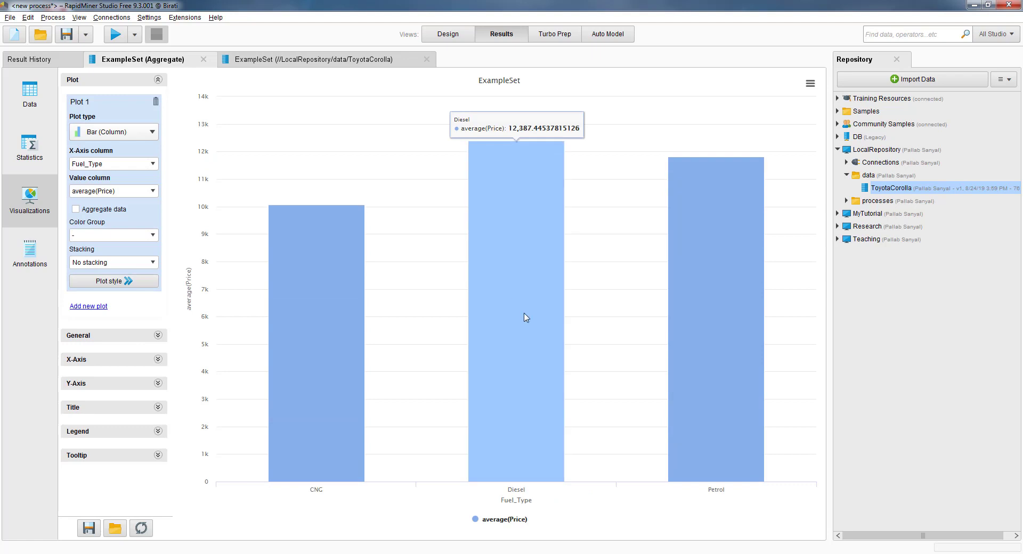
mouse_move(308, 278)
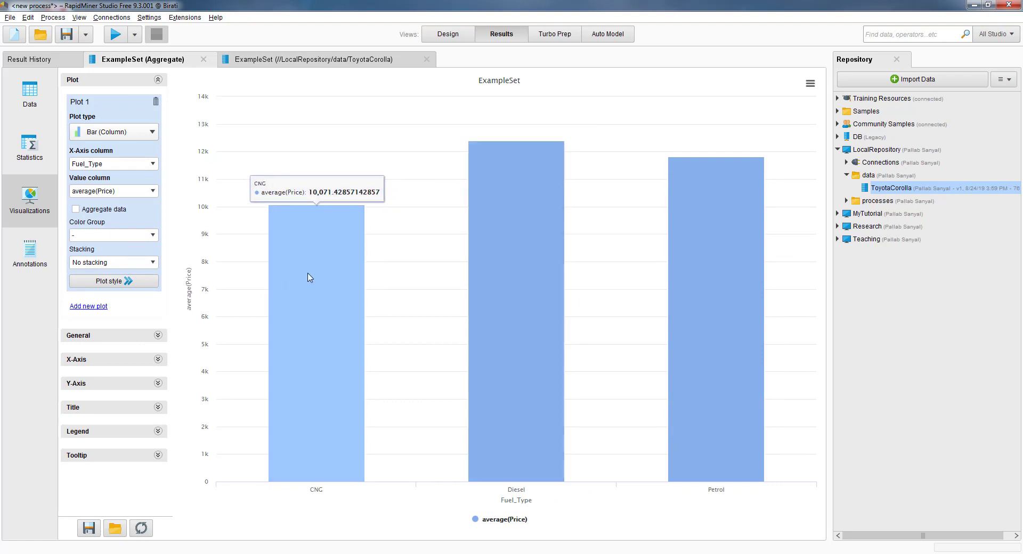
mouse_move(497, 243)
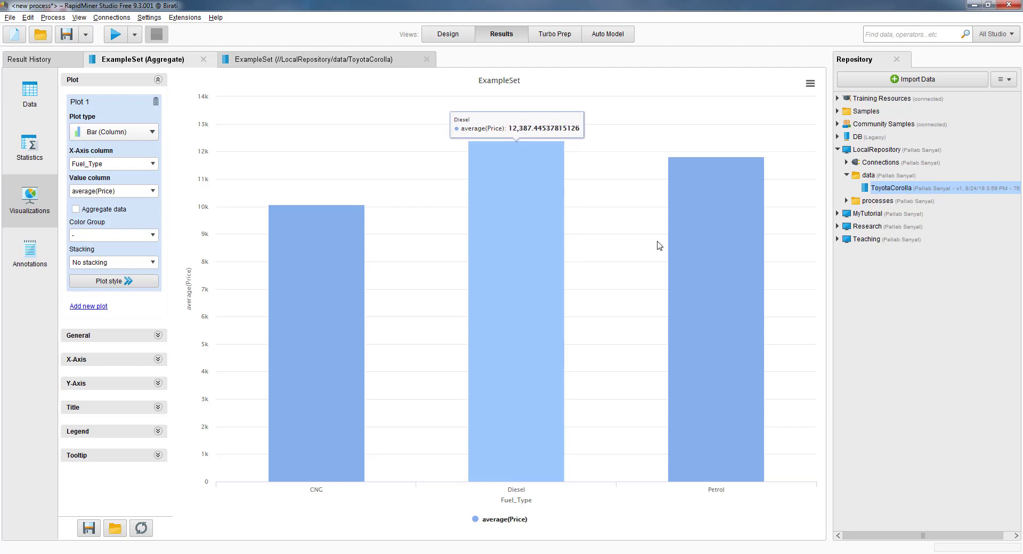
mouse_move(715, 236)
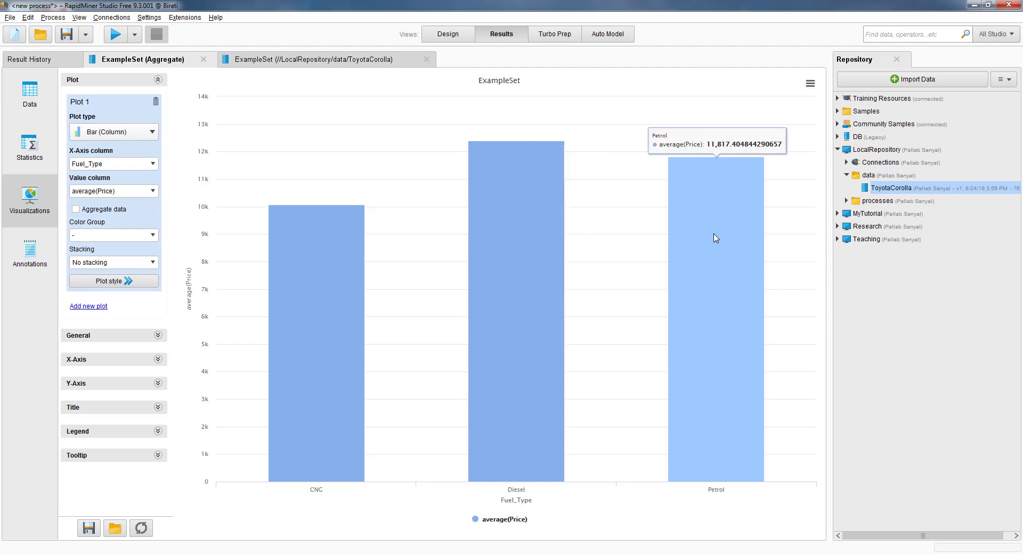
mouse_move(347, 206)
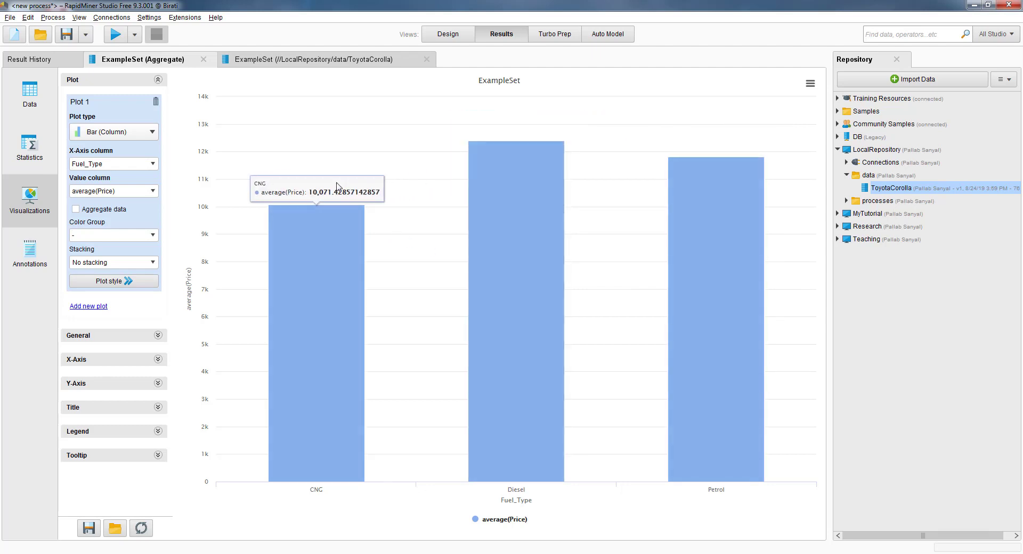
Set the Y-axis minimum value of the column chart to 9000 and compare the average price bars of the fuel types
mouse_move(692, 163)
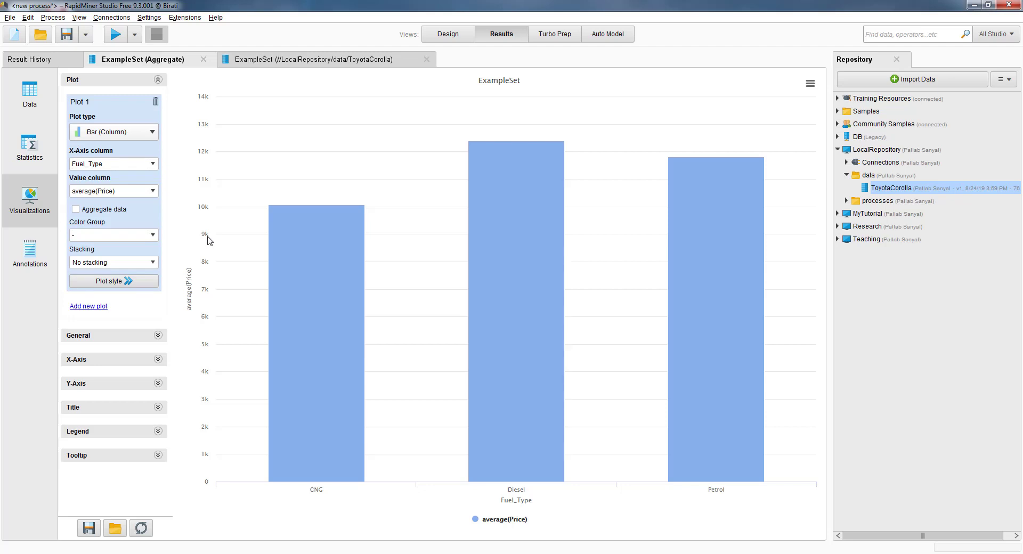
mouse_move(311, 237)
click(82, 385)
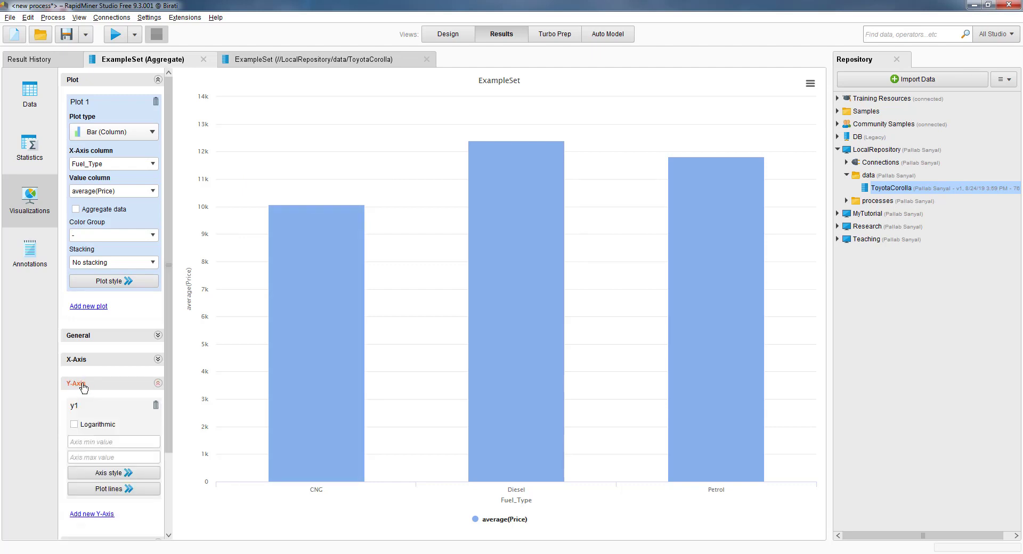
click(101, 442)
text(9000)
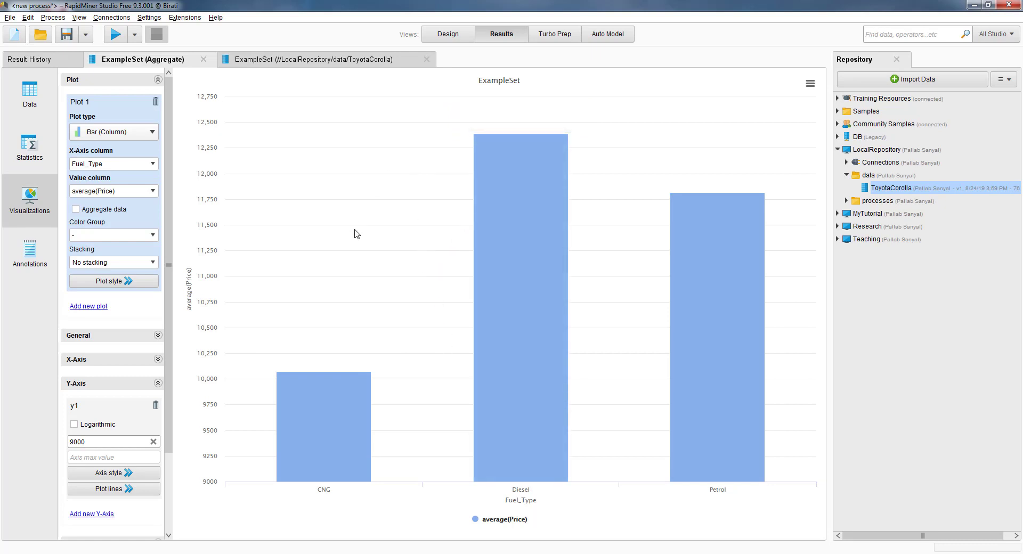
mouse_move(618, 235)
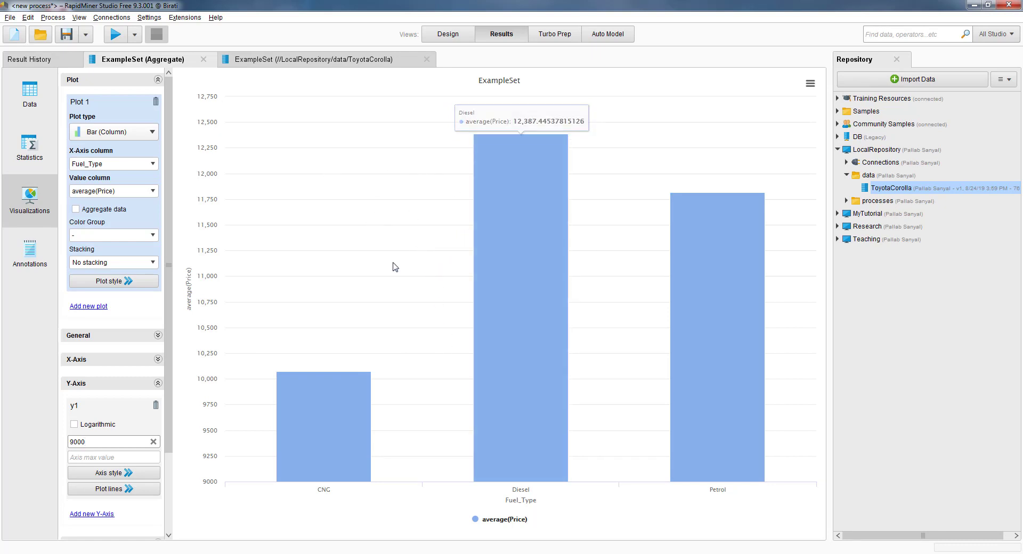
mouse_move(278, 409)
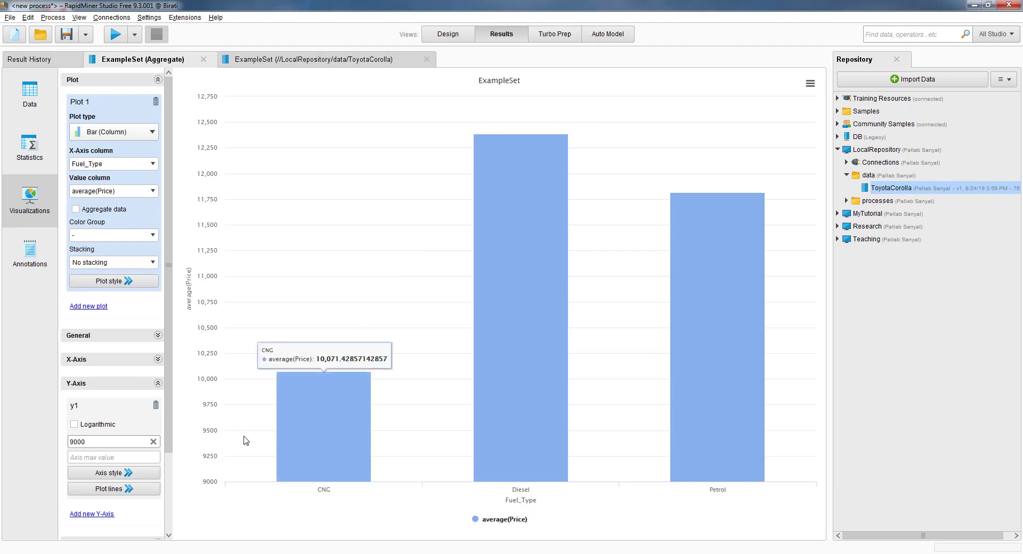
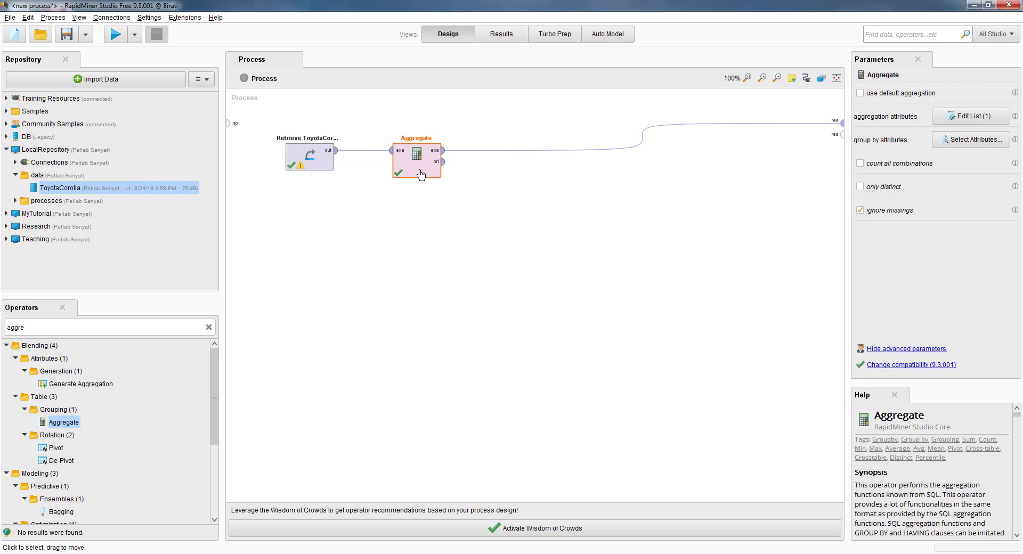
Examine the data rows of the original ToyotaCorolla example set, including the Automatic and Doors columns
click(499, 36)
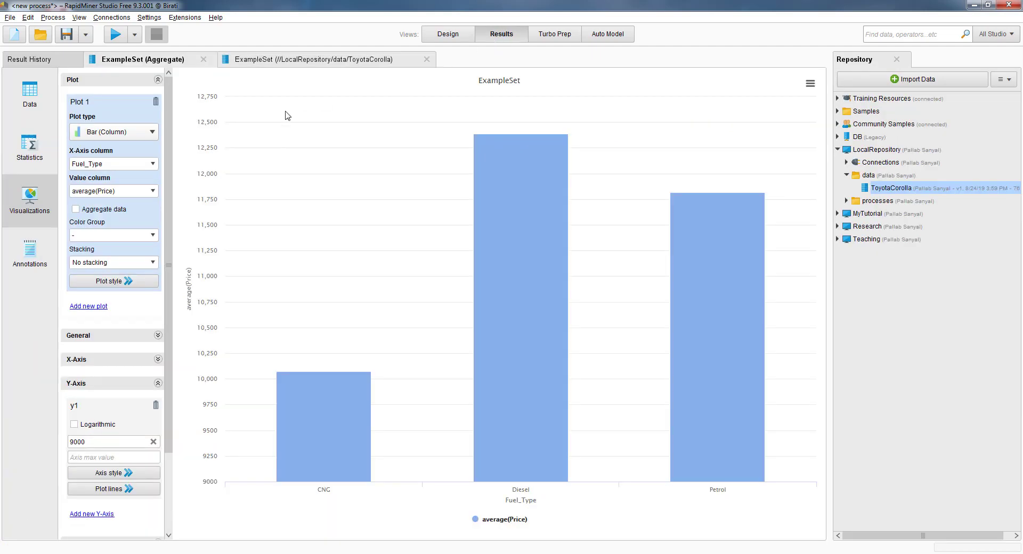
click(259, 61)
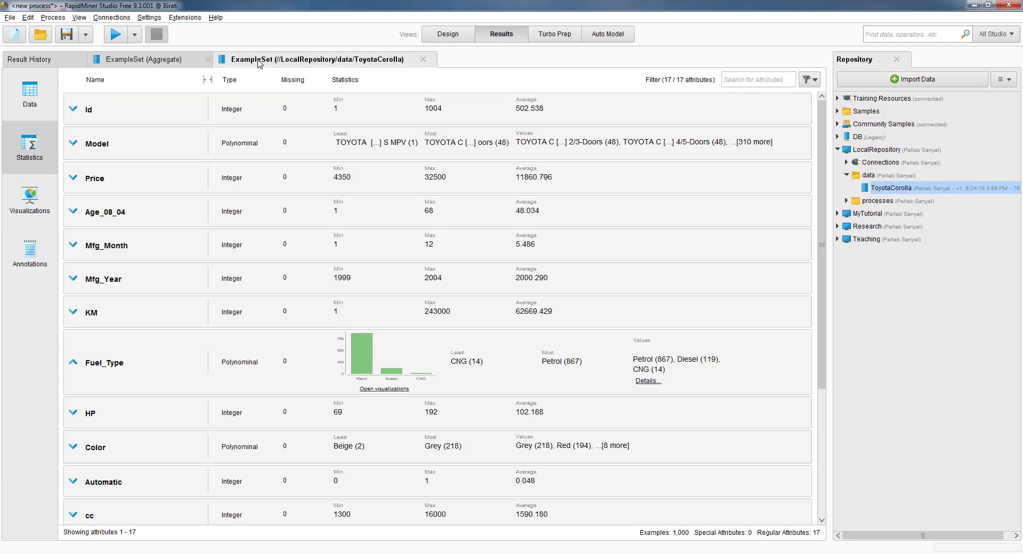
click(37, 100)
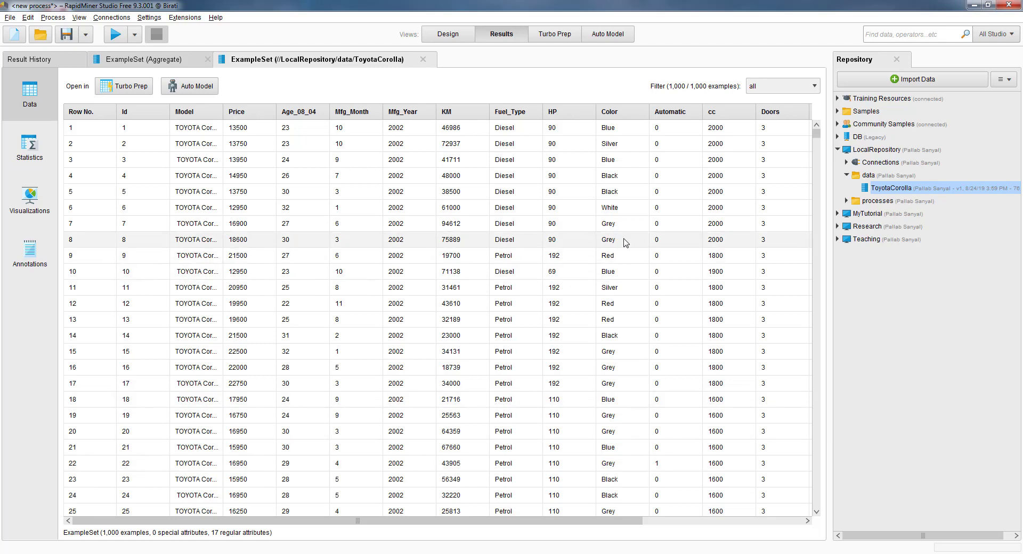
drag(608, 522, 643, 523)
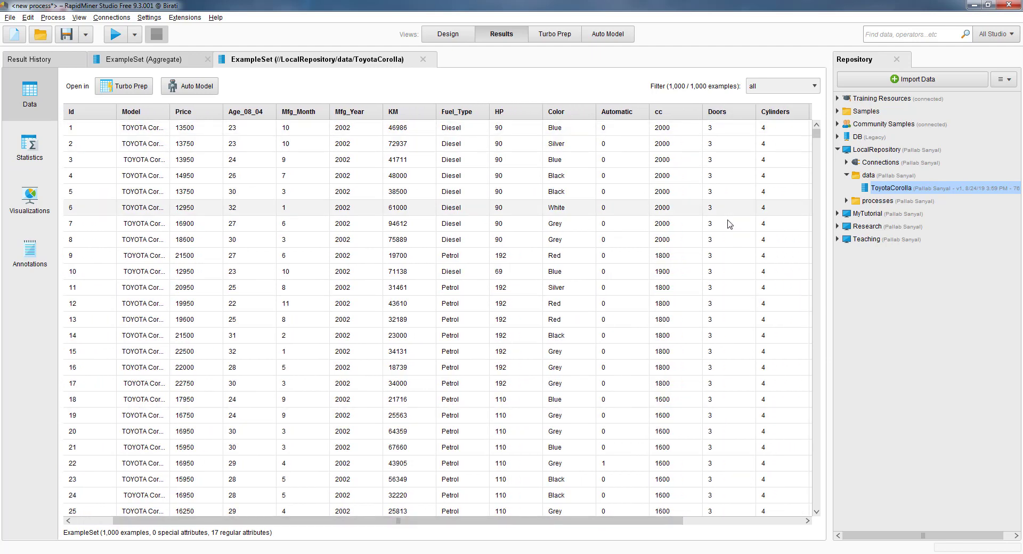
scroll(730, 272, down, 1)
scroll(731, 272, down, 6)
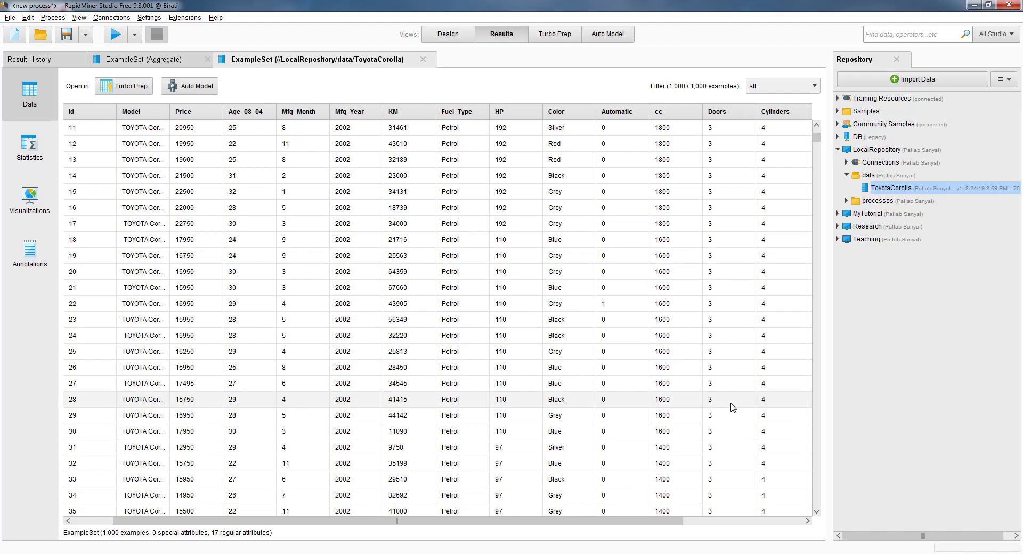
scroll(738, 425, down, 15)
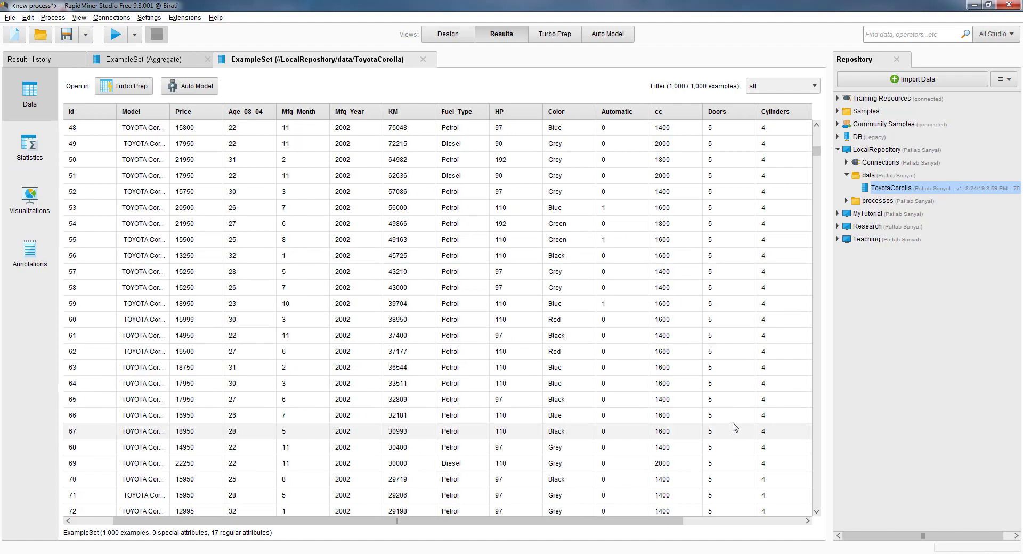
scroll(730, 347, up, 1)
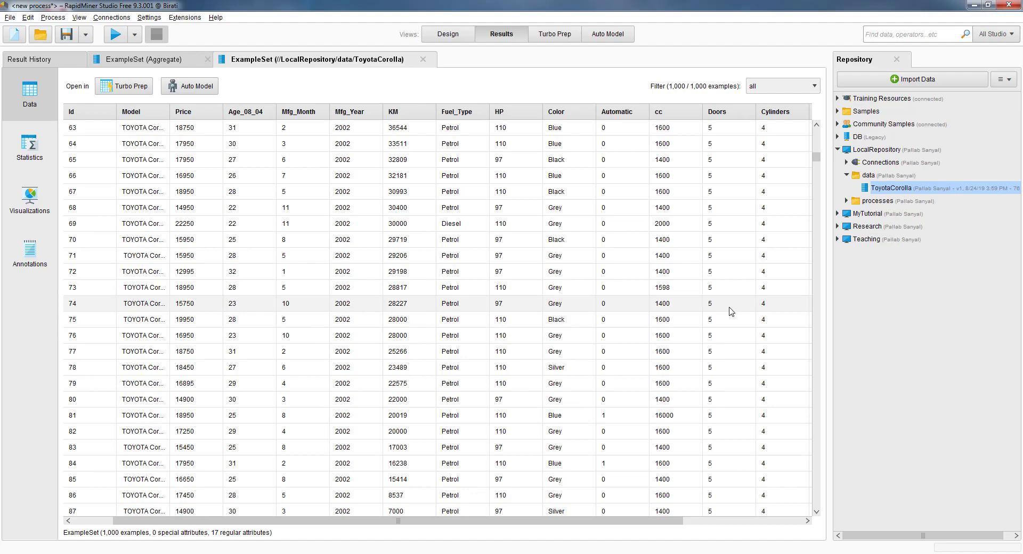
scroll(731, 372, down, 1)
scroll(739, 461, down, 17)
scroll(743, 457, down, 18)
scroll(283, 224, down, 2)
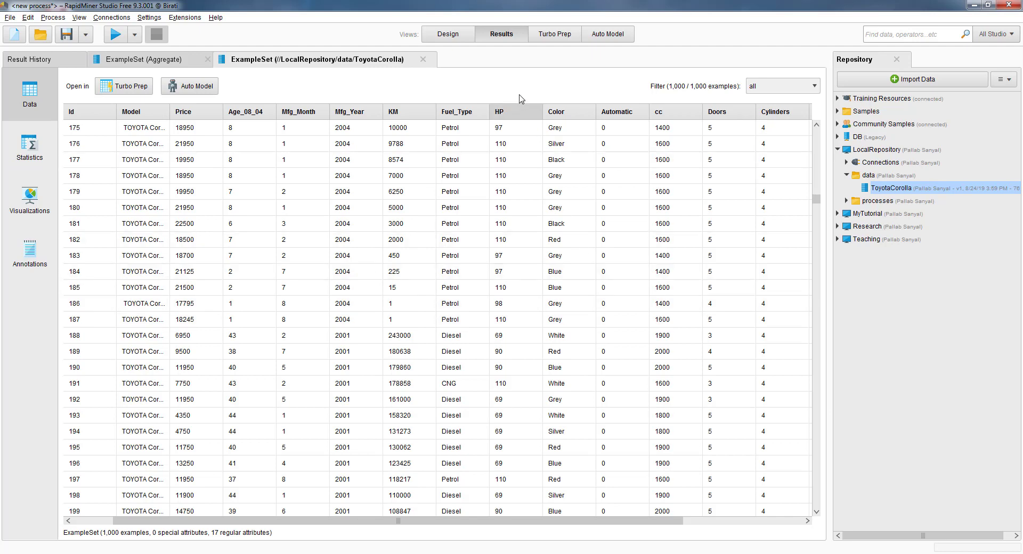
Replace Fuel_Type with Automatic and Doors as the group-by attributes of the Aggregate operator and apply the selection
click(446, 34)
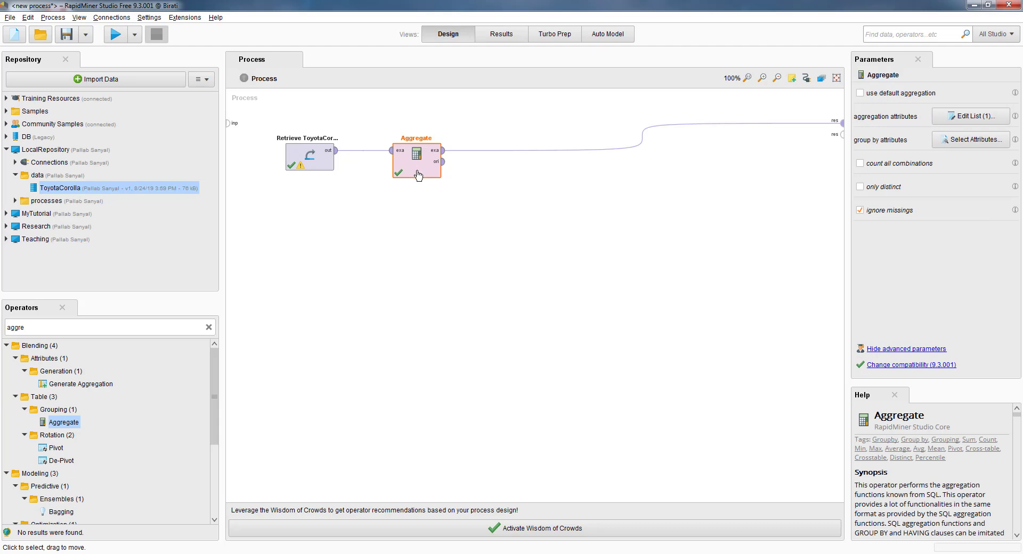
click(957, 141)
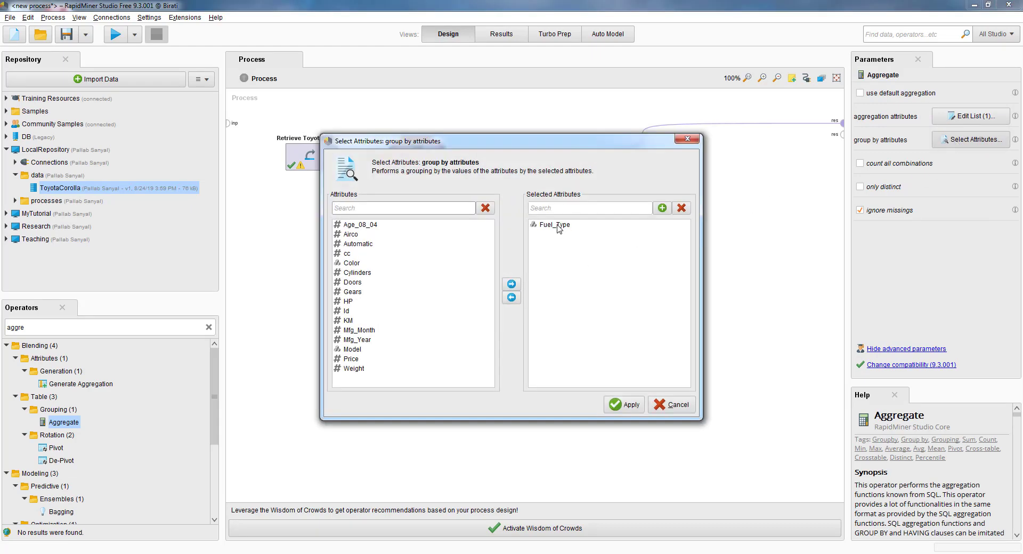
click(557, 226)
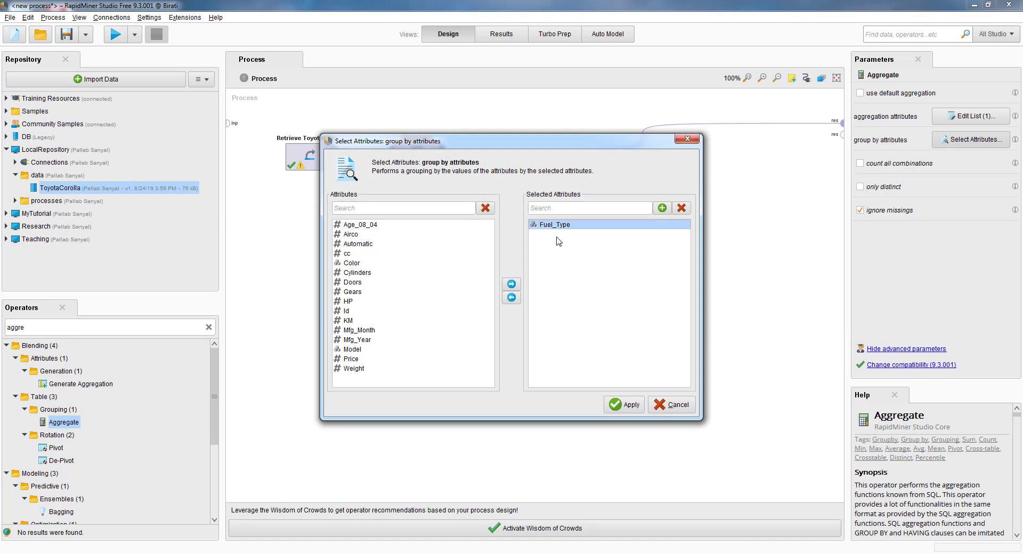
click(511, 298)
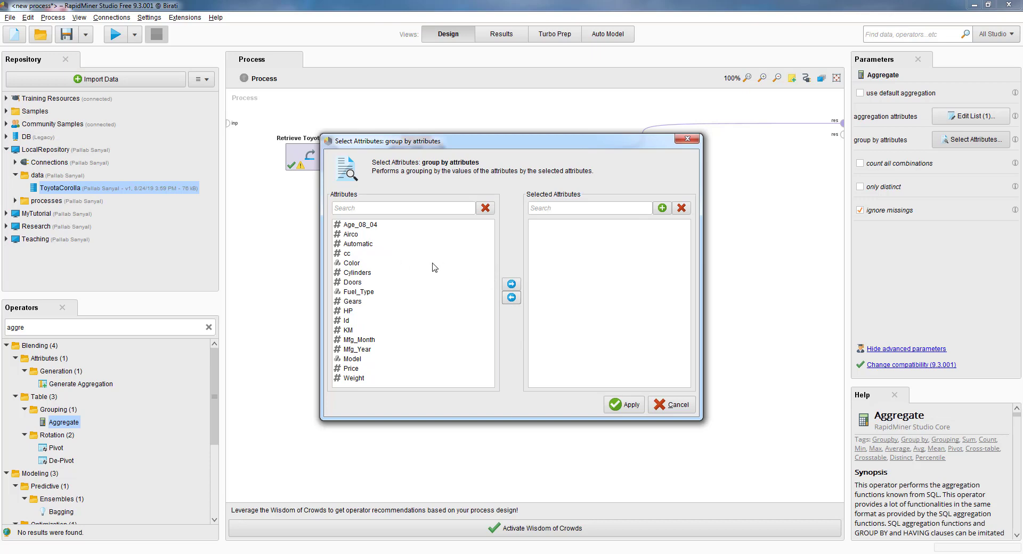
click(357, 245)
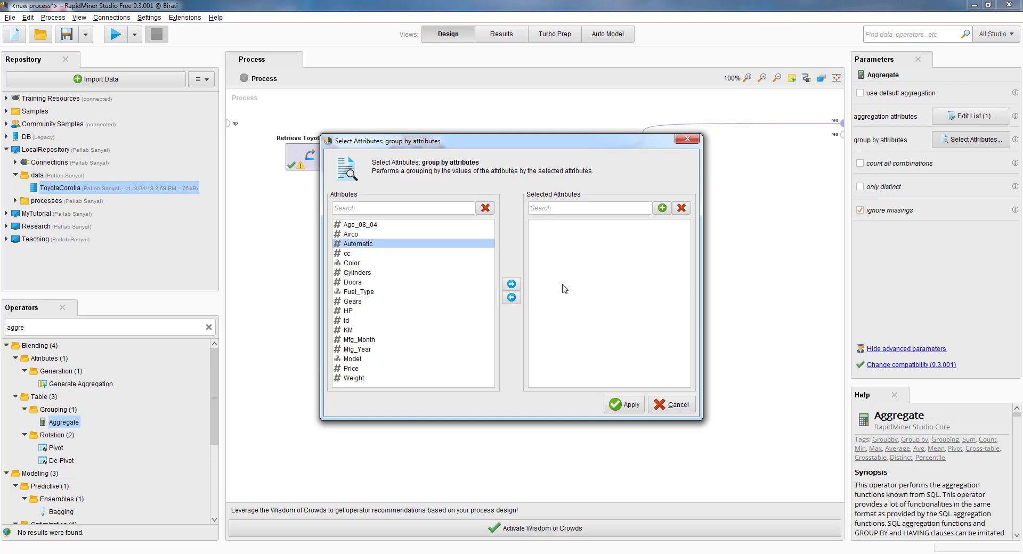
click(511, 285)
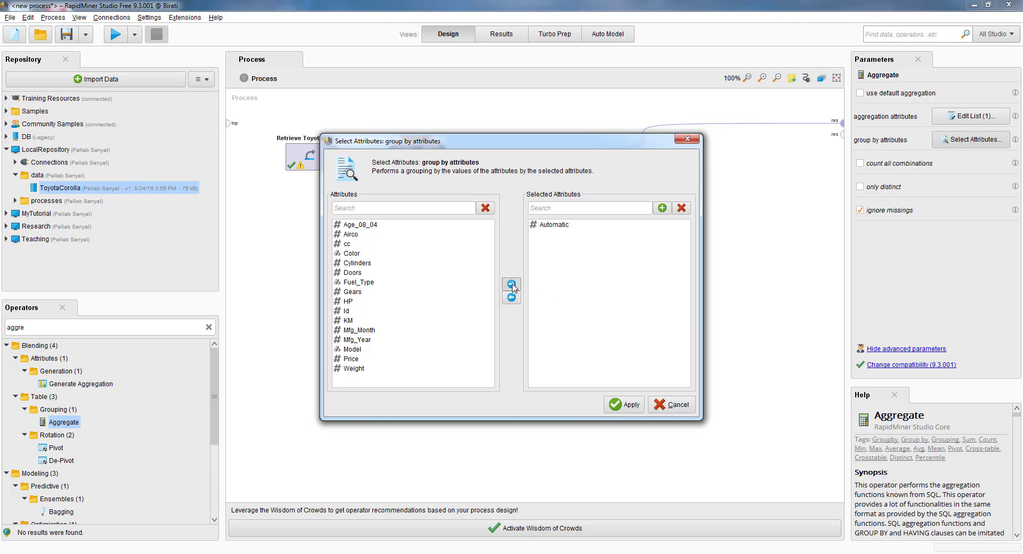
click(351, 274)
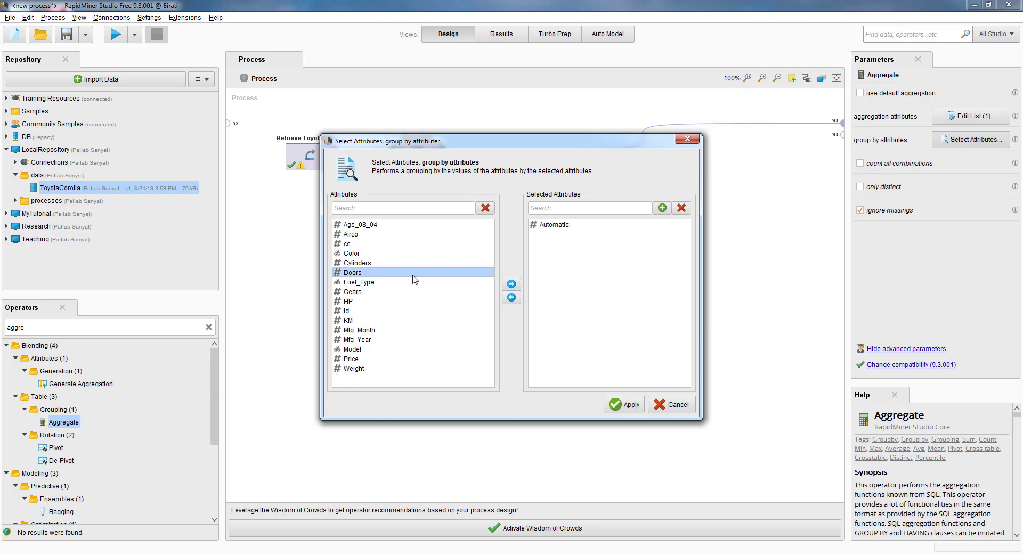
click(512, 285)
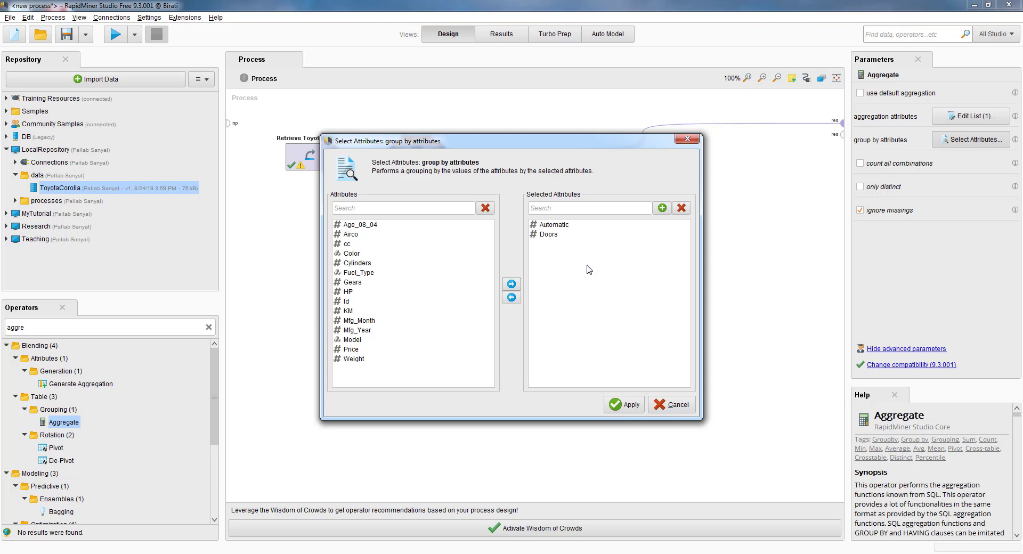
click(627, 406)
Confirm Price with the average function as the aggregation attribute and run the process
click(964, 116)
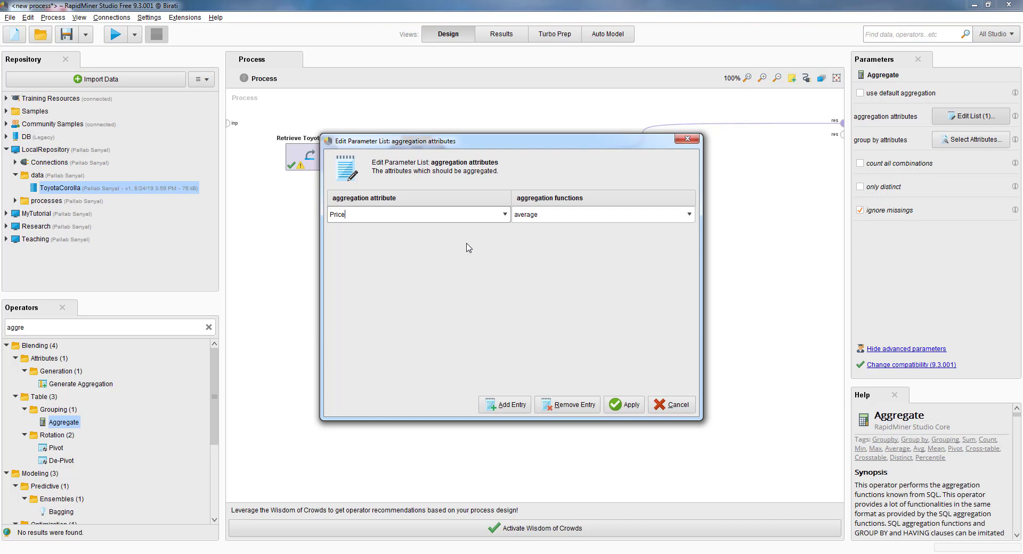
click(633, 405)
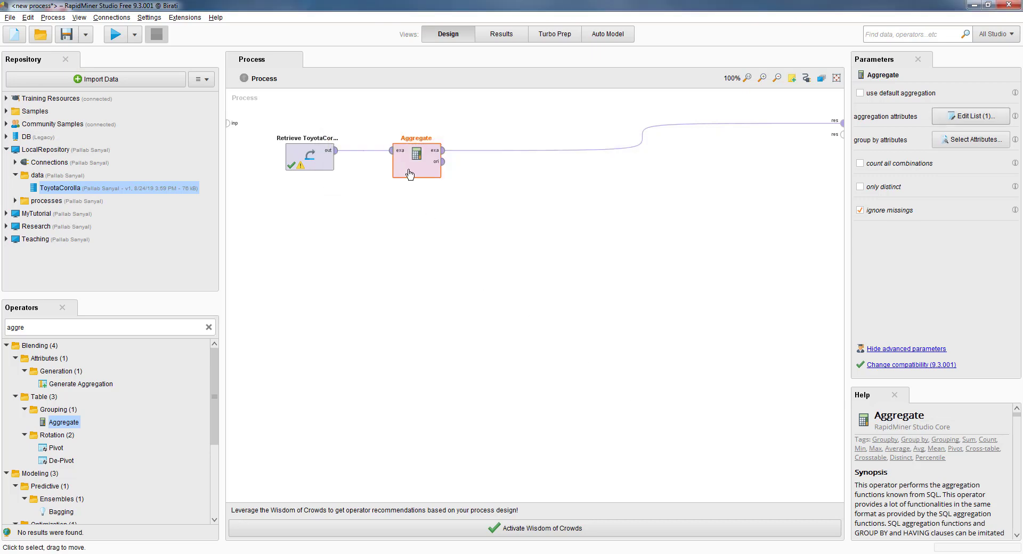
click(114, 35)
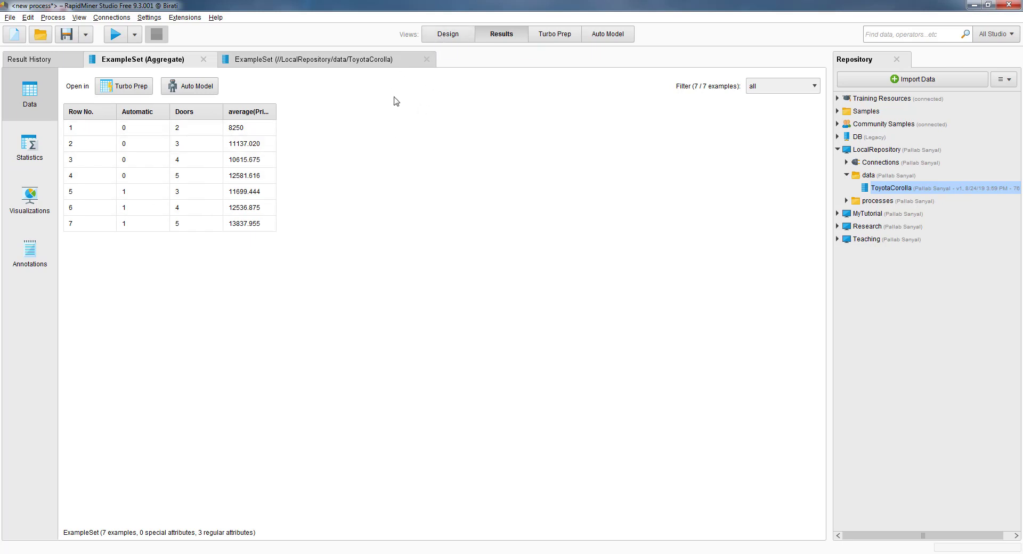
Search the operators for "filter" and insert Filter Examples between the Aggregate operator and the process result
click(440, 36)
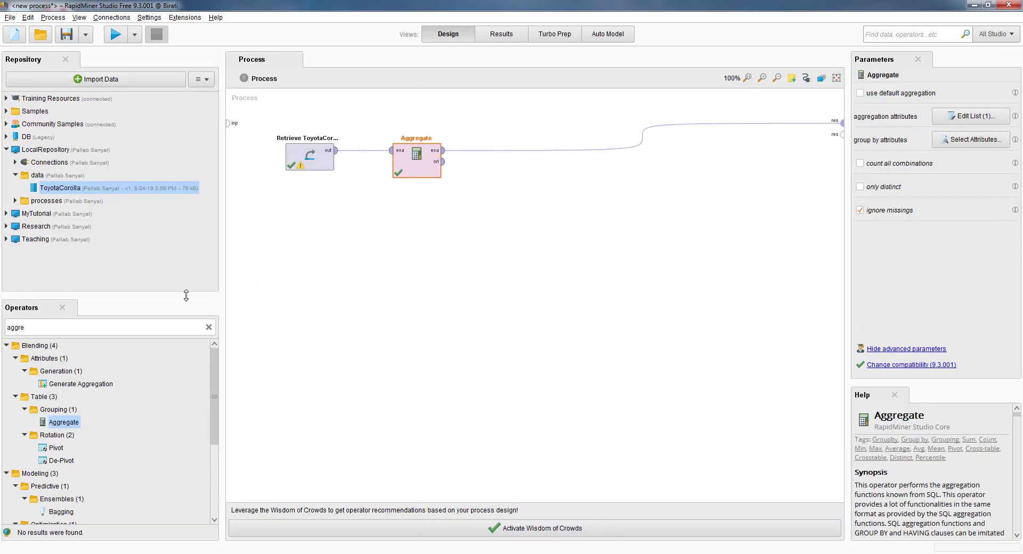
double_click(57, 327)
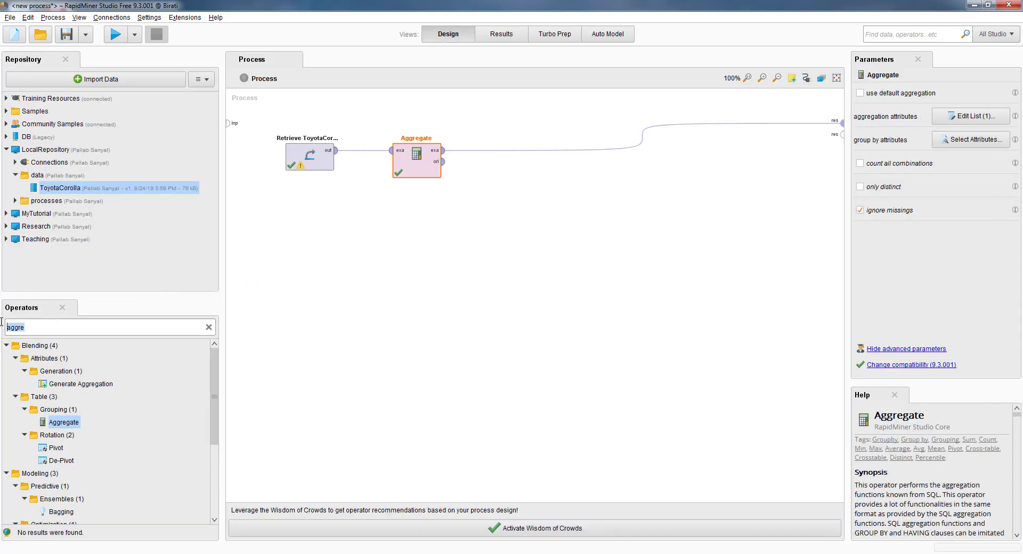
drag(57, 326, 190, 365)
text(filter)
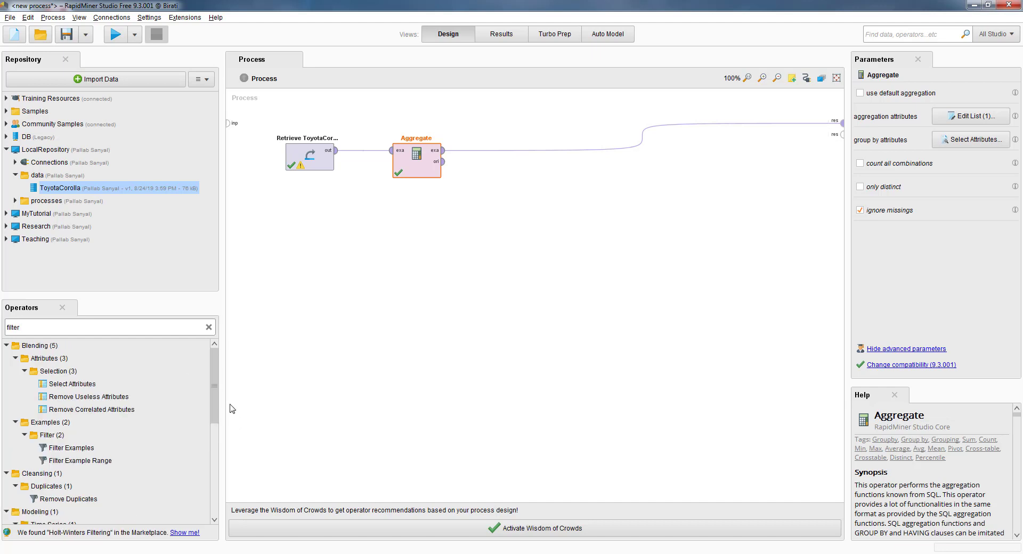
click(67, 449)
drag(68, 451, 463, 342)
drag(573, 170, 532, 154)
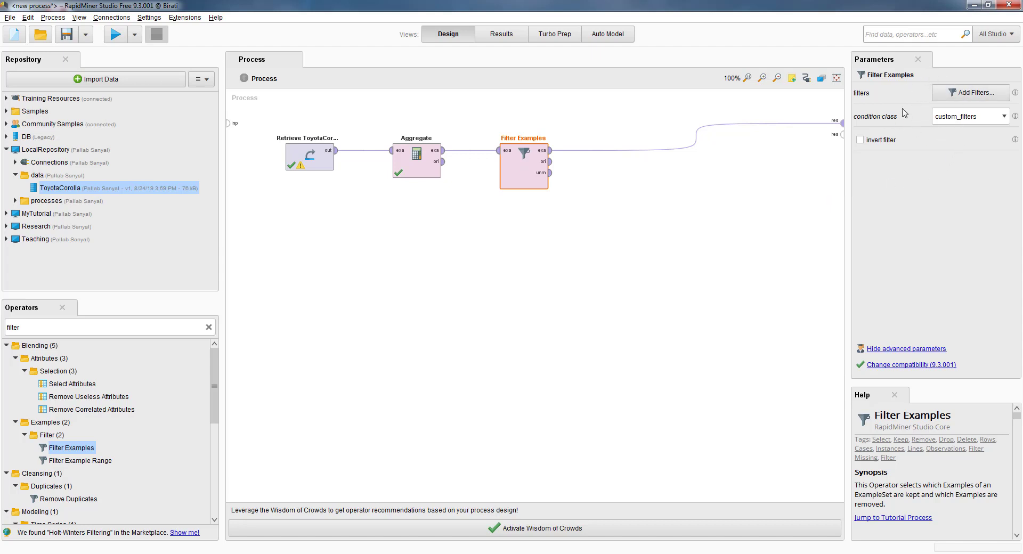
Define a Filter Examples condition that keeps the rows where Automatic = 1
click(971, 94)
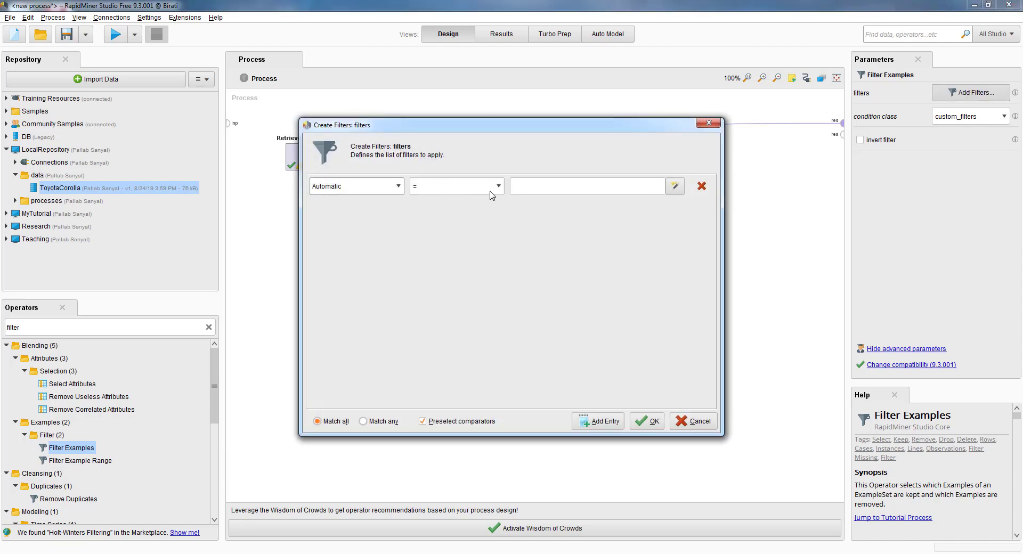
click(528, 186)
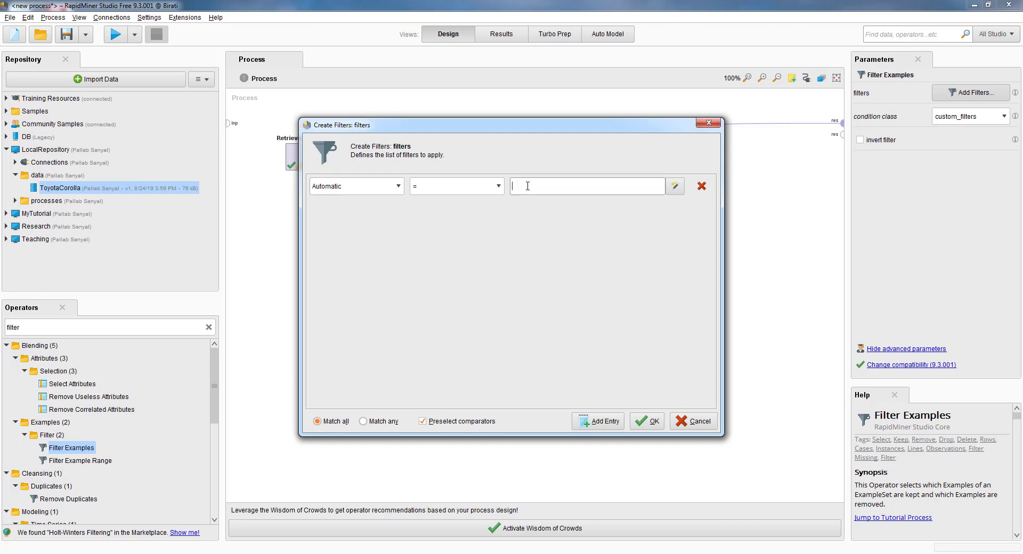
text(1)
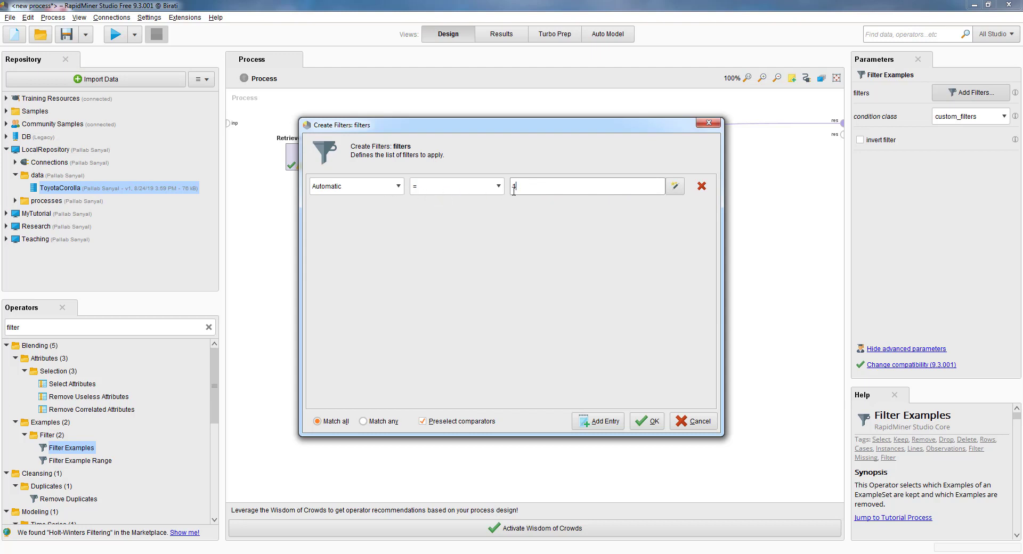
Add a second filter condition Doors = 4, accept the filters and run the process
click(596, 423)
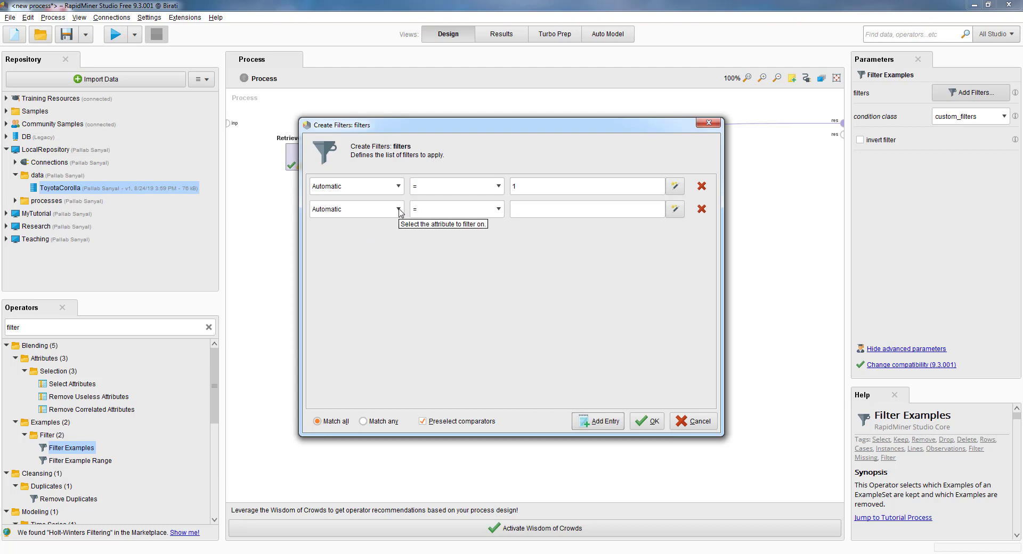
click(399, 210)
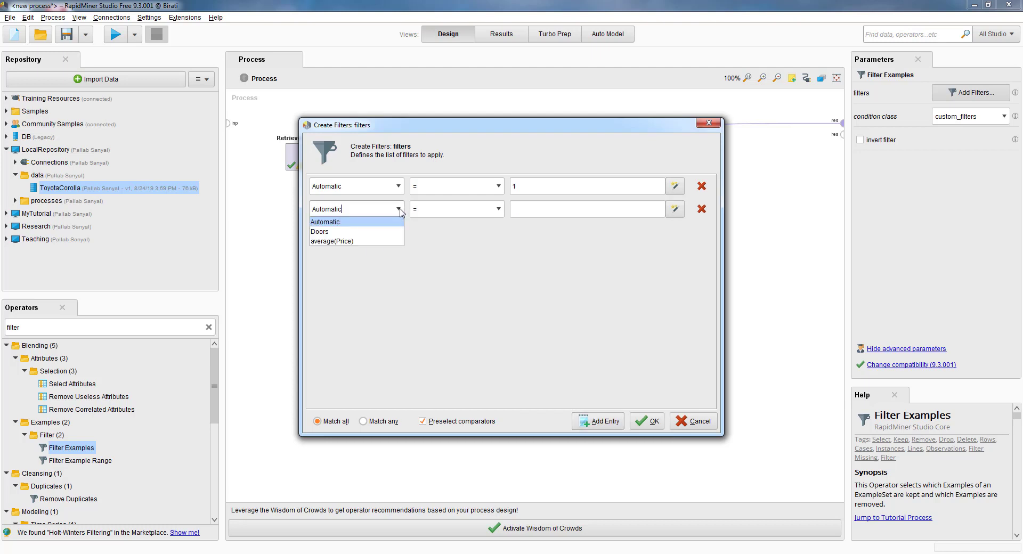
click(328, 232)
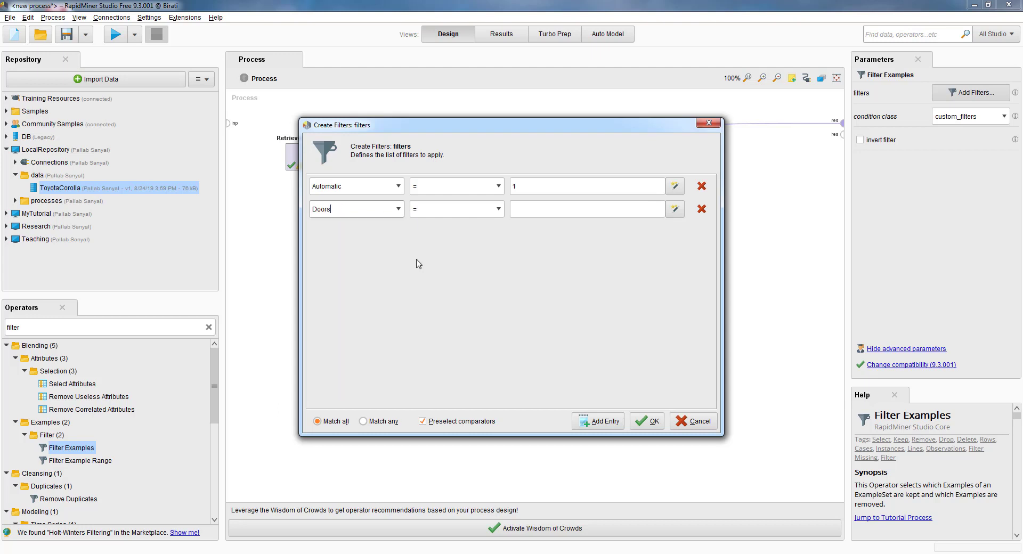
click(633, 209)
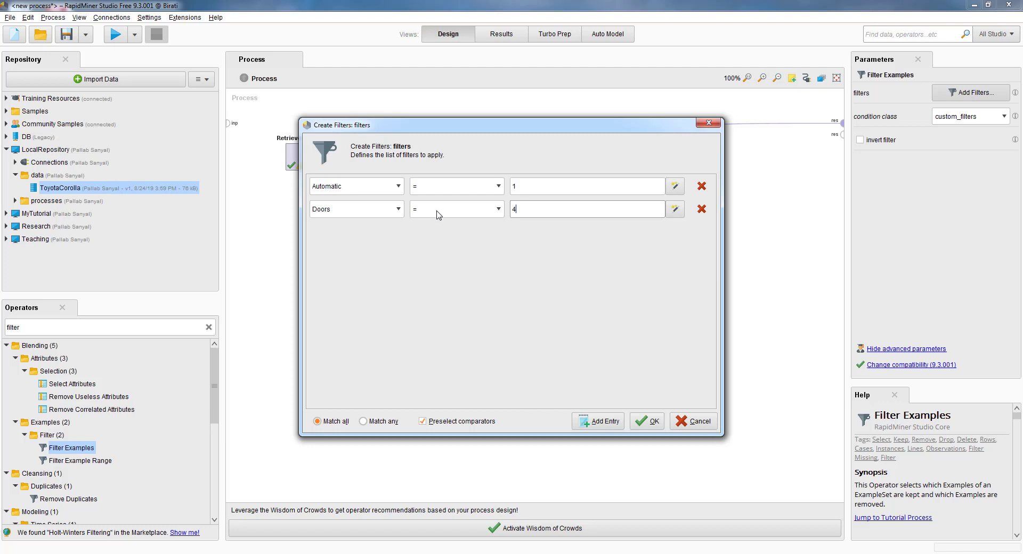
click(500, 211)
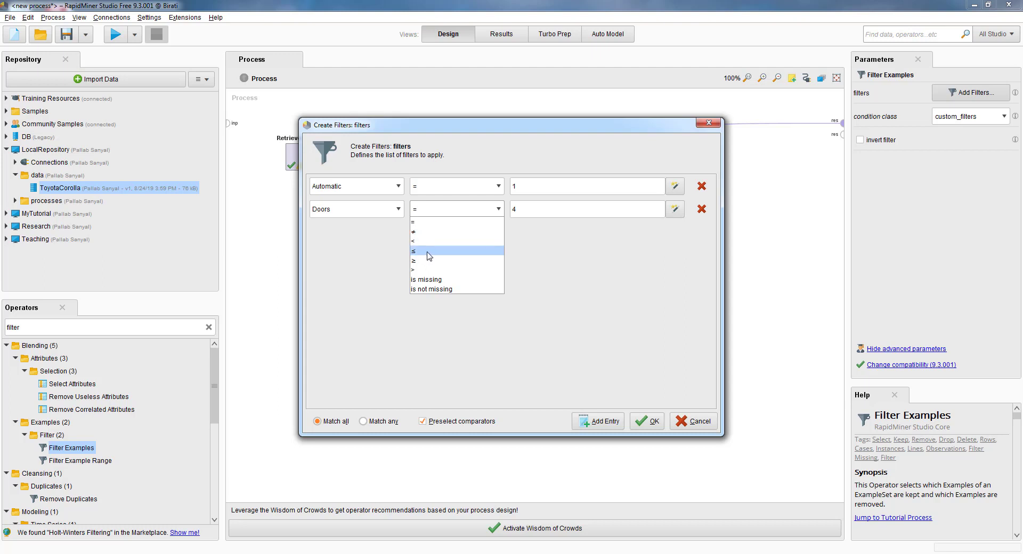
click(380, 259)
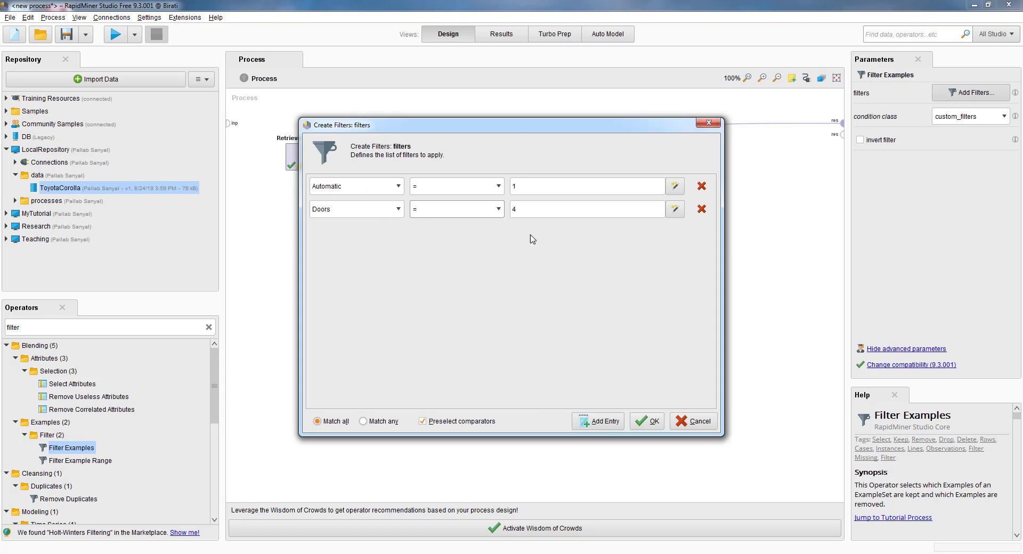
click(651, 422)
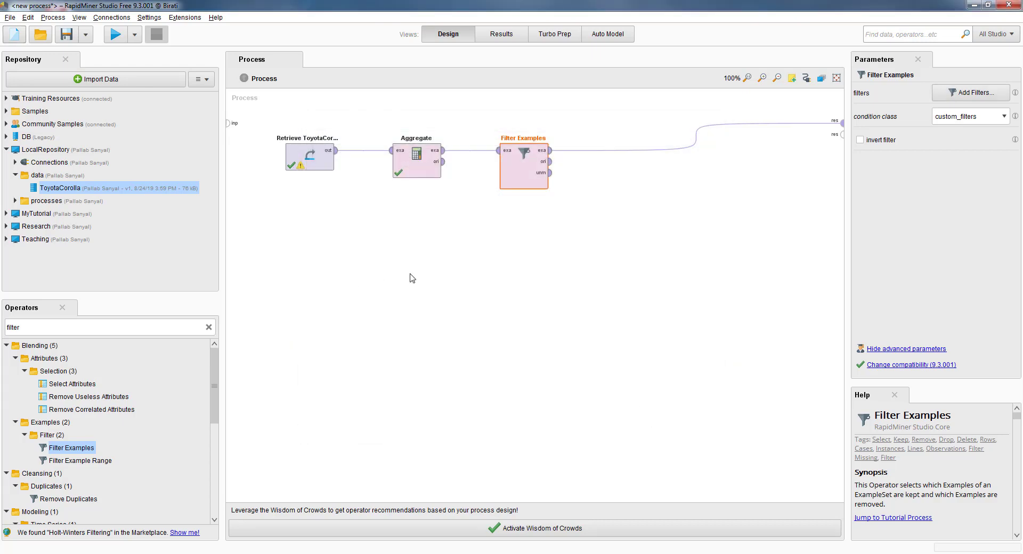
click(114, 35)
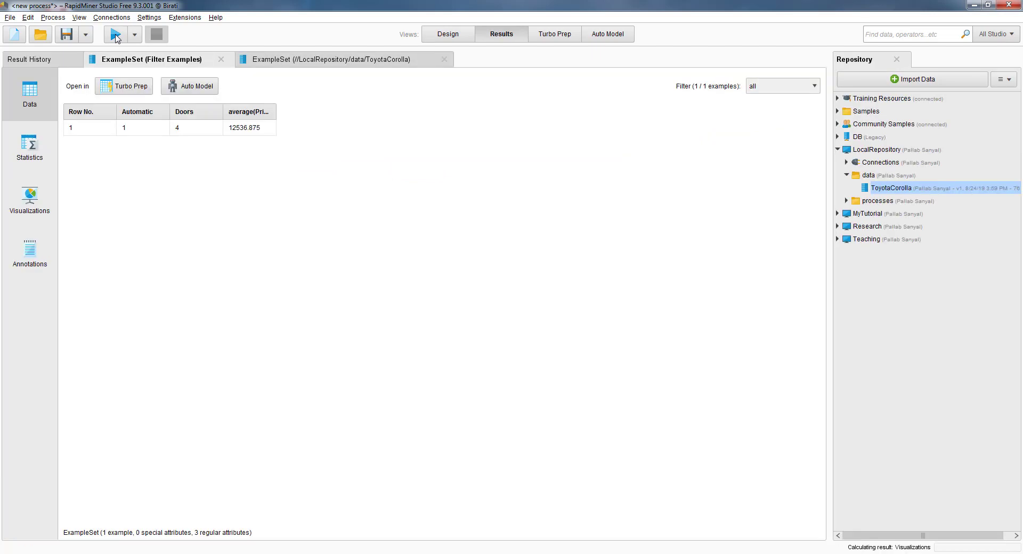